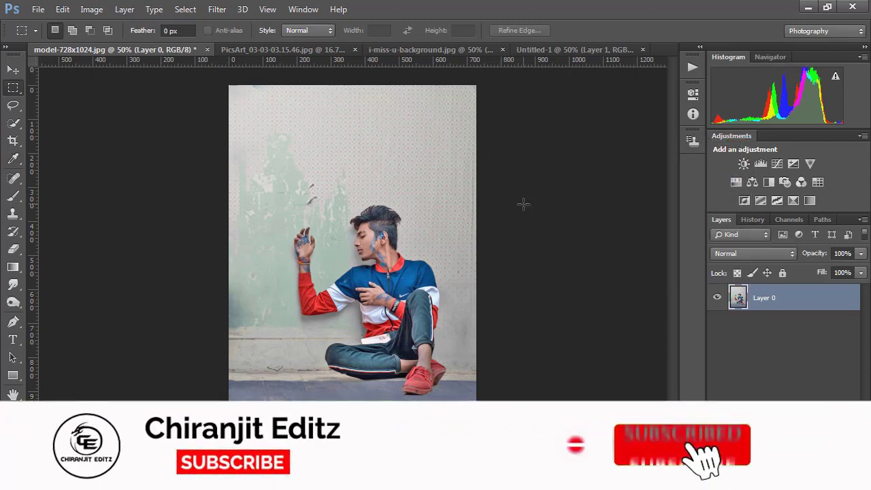
Step: Select the whole seated model, including his raised arm and shoes, using the Quick Selection tool in add mode with a 17 px brush
key("ctrl+0")
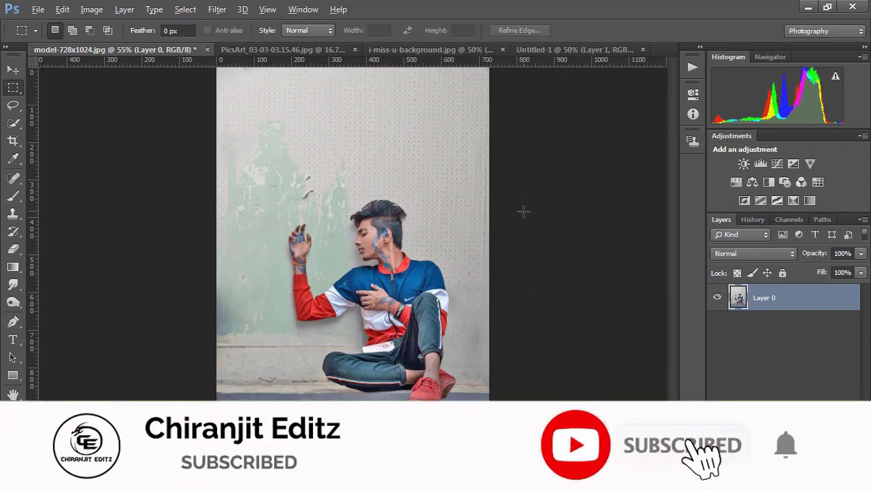
left_click(15, 124)
left_click(49, 122)
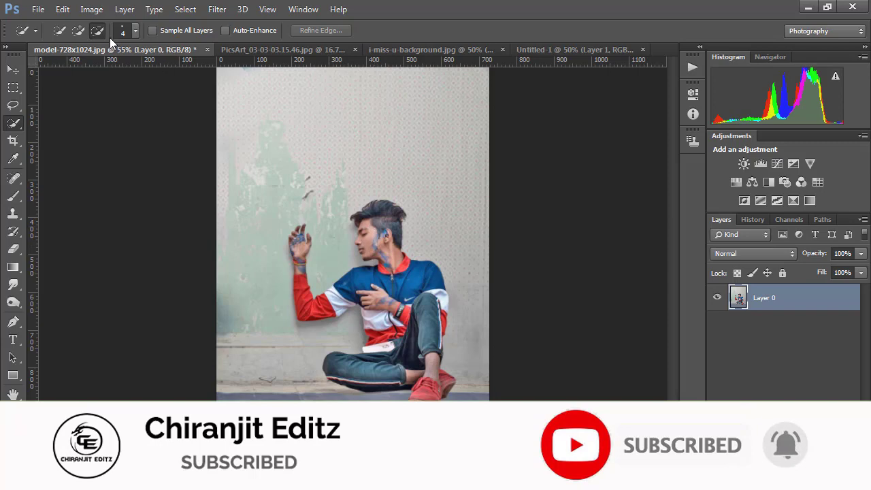
left_click(135, 30)
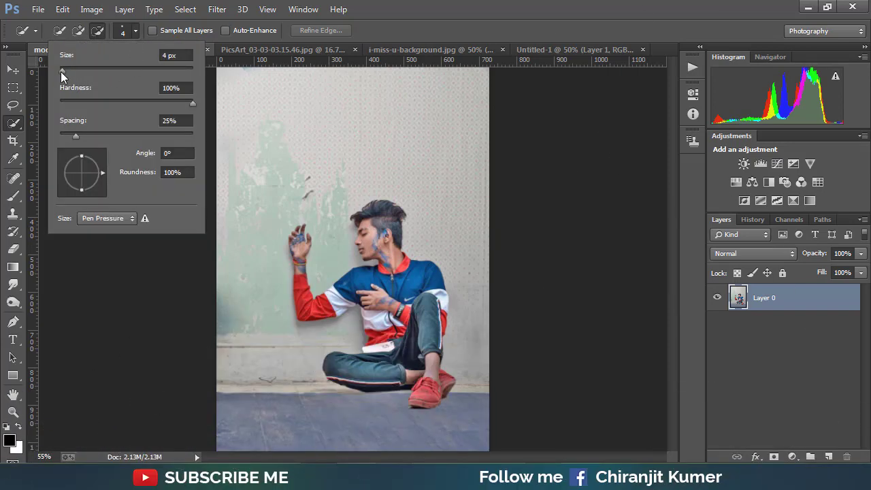
left_click_drag(61, 70, 73, 70)
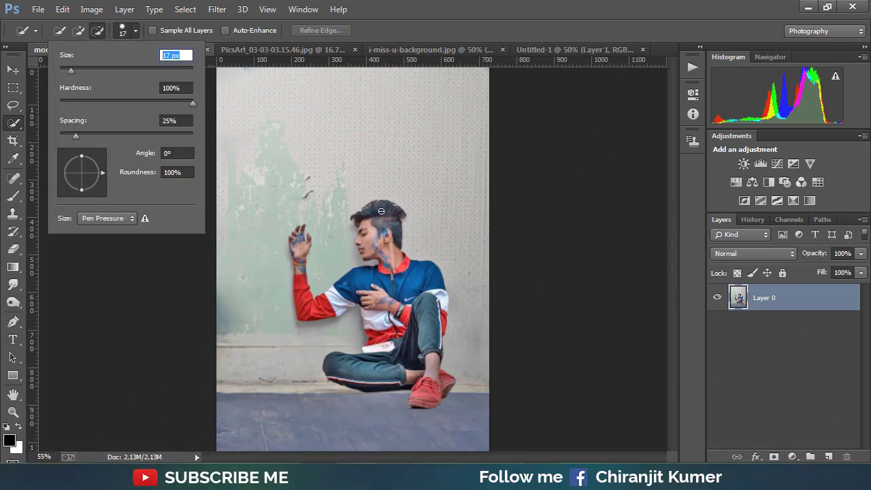
left_click(77, 31)
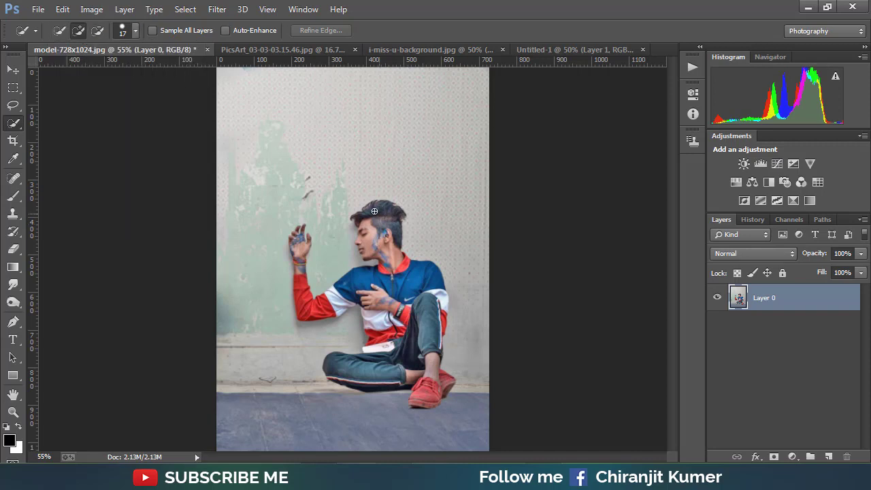
mouse_move(379, 212)
left_mouse_down()
mouse_move(391, 282)
mouse_move(388, 357)
mouse_move(349, 368)
mouse_move(346, 383)
left_mouse_up()
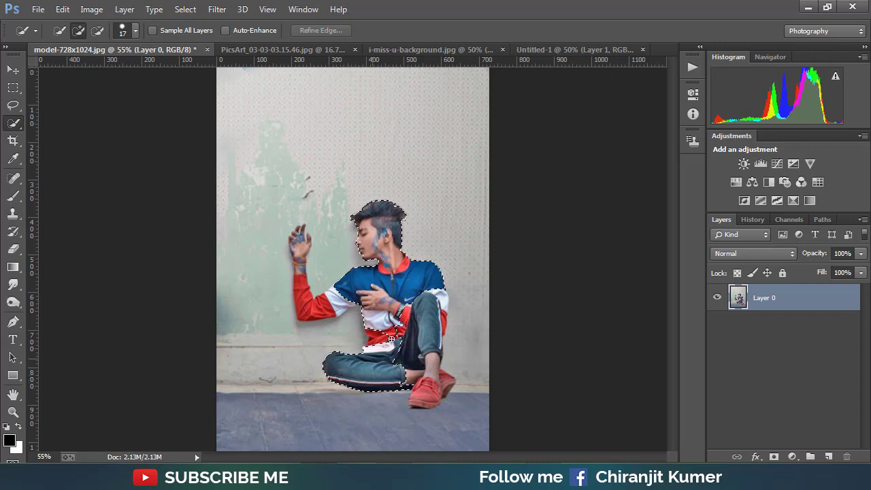
left_click_drag(392, 339, 383, 340)
mouse_move(423, 293)
left_mouse_down()
mouse_move(442, 305)
mouse_move(444, 326)
mouse_move(439, 392)
mouse_move(419, 407)
left_mouse_up()
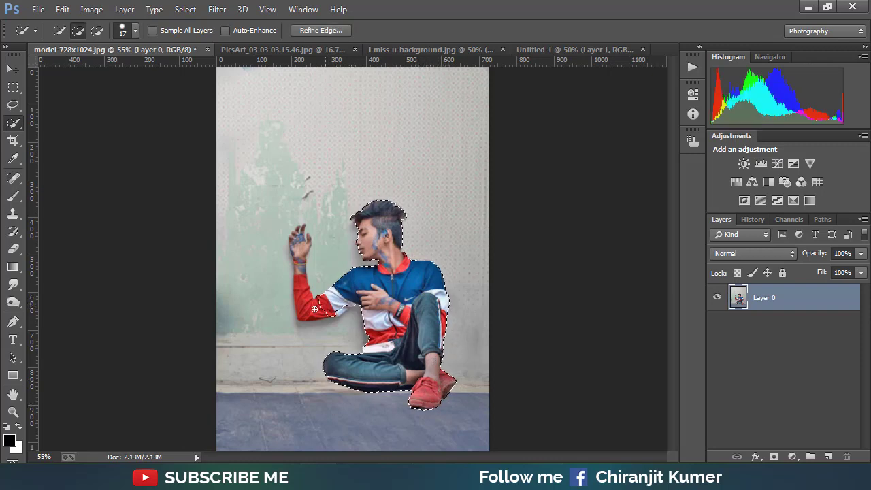
left_click_drag(315, 310, 299, 232)
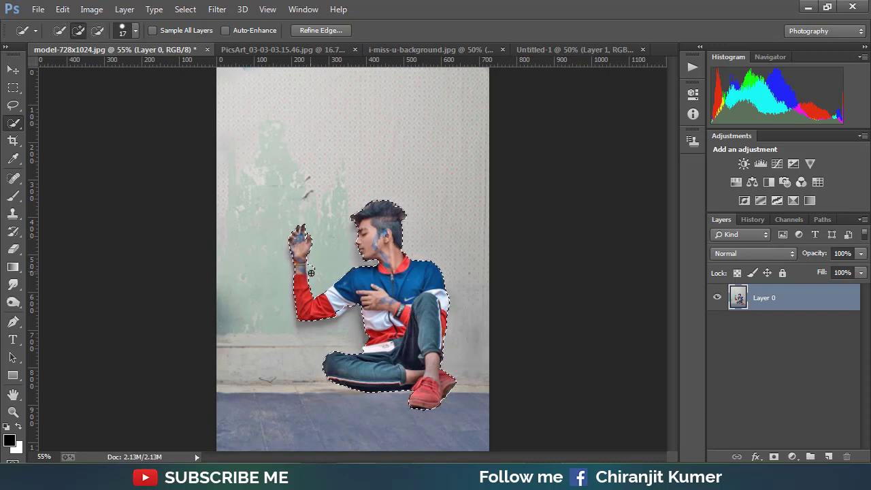
Step: Refine the model's selection with a 3 px subtracting brush and mask out the wall background on Layer 0
left_click(97, 30)
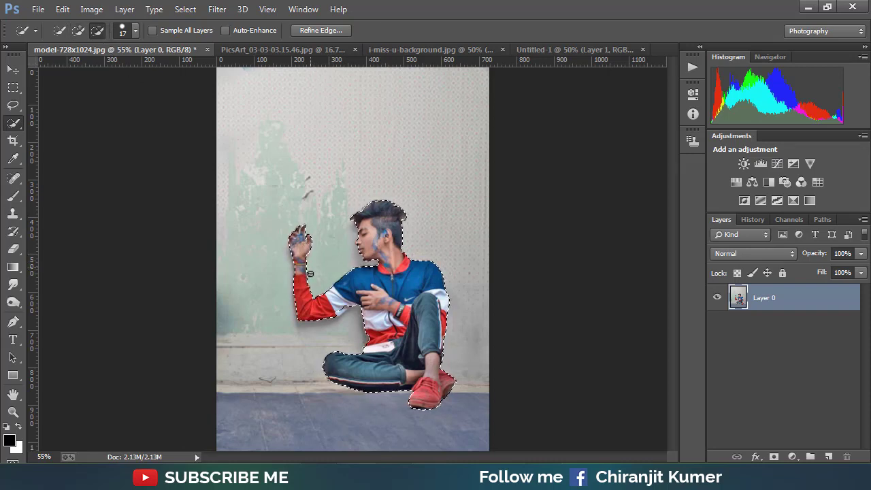
left_click(79, 30)
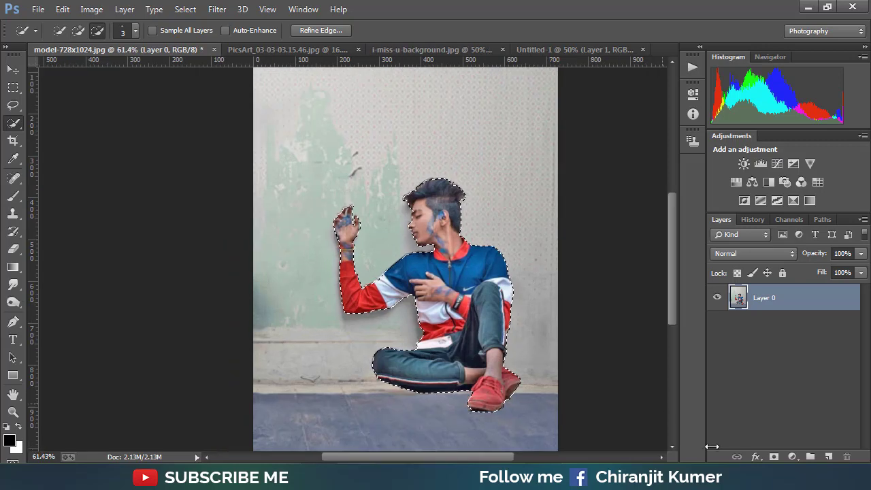
left_click(775, 457)
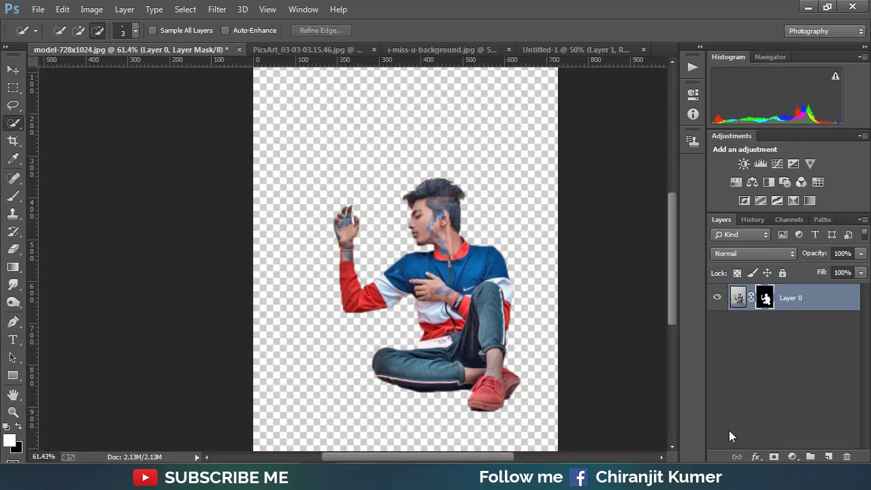
Step: In PicsArt_03-03-03.15.46.jpg, cut the dark paved floor strip to its own layer and hide the Background layer
left_click(308, 51)
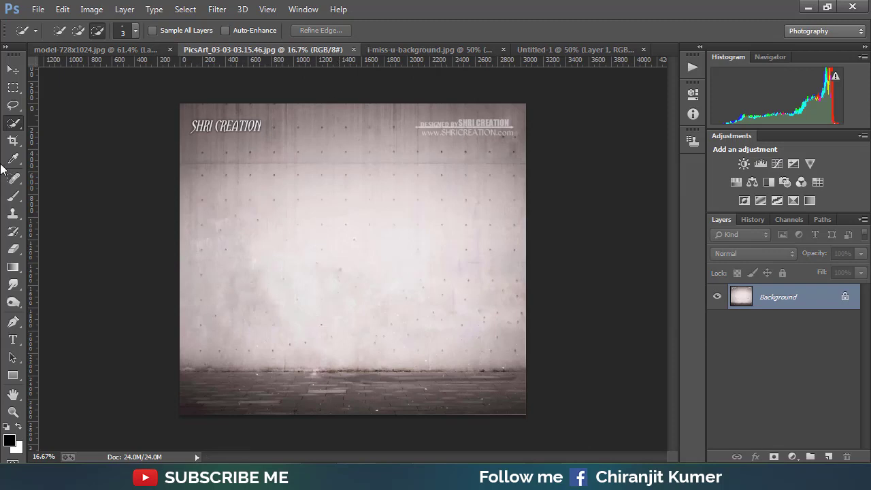
left_click(13, 87)
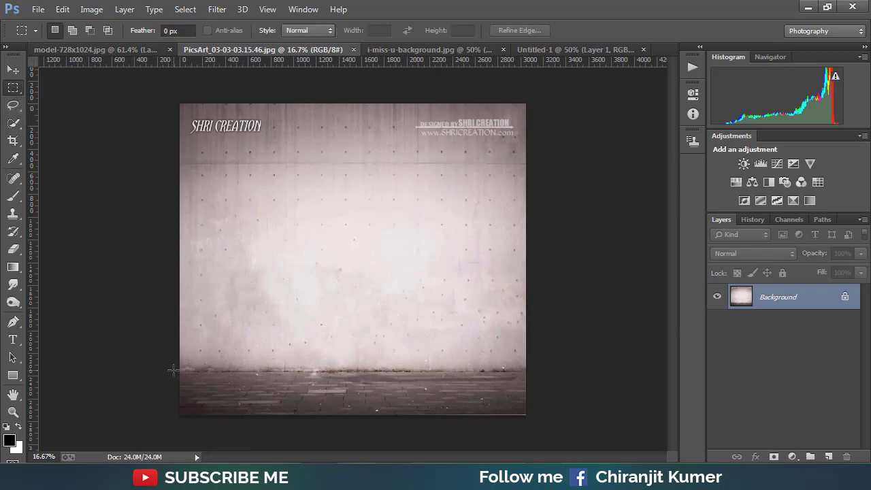
left_click_drag(172, 370, 528, 436)
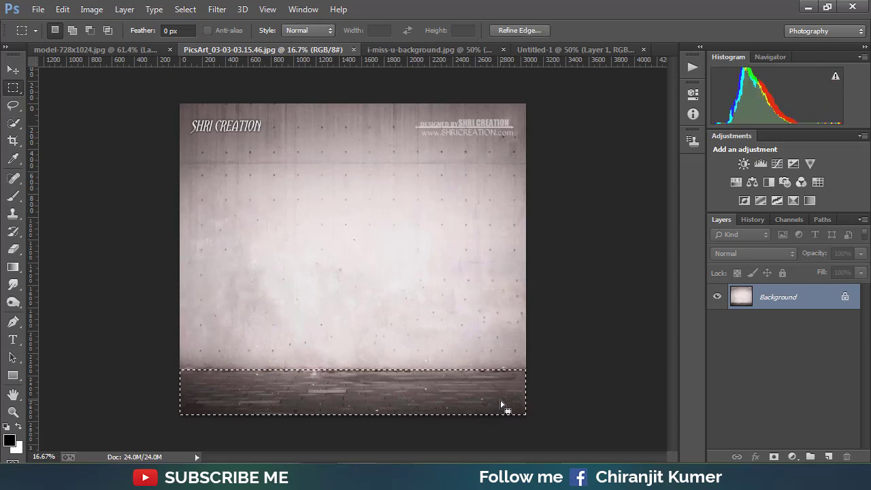
right_click(501, 404)
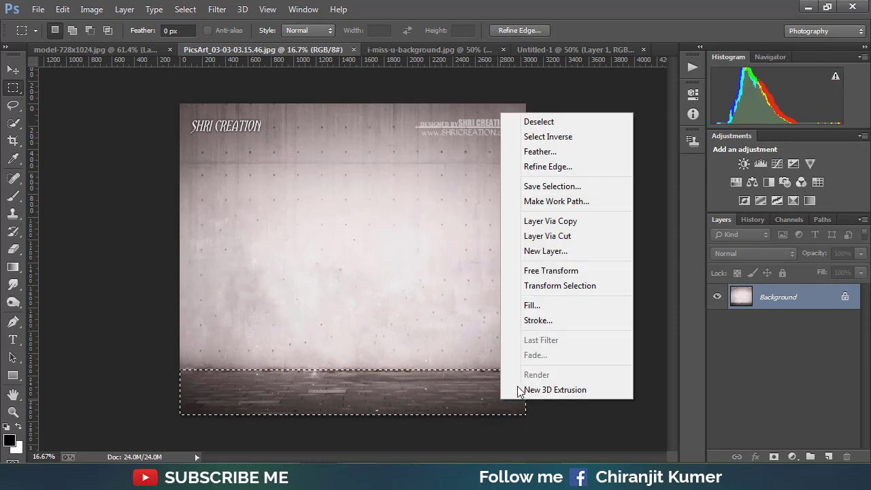
left_click(575, 237)
left_click(718, 323)
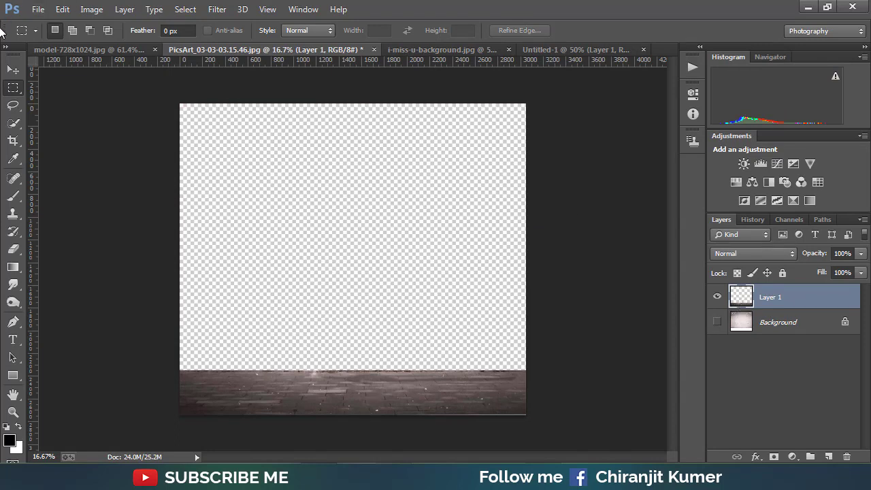
Step: Copy the cut-out floor layer from PicsArt_03-03-03.15.46.jpg into the Untitled-1 document using the Move tool
left_click(12, 69)
left_click(470, 53)
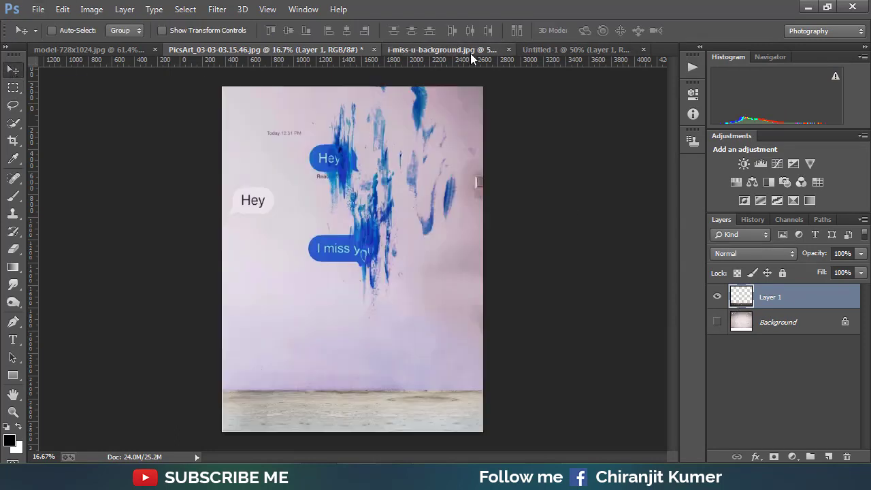
left_click(554, 48)
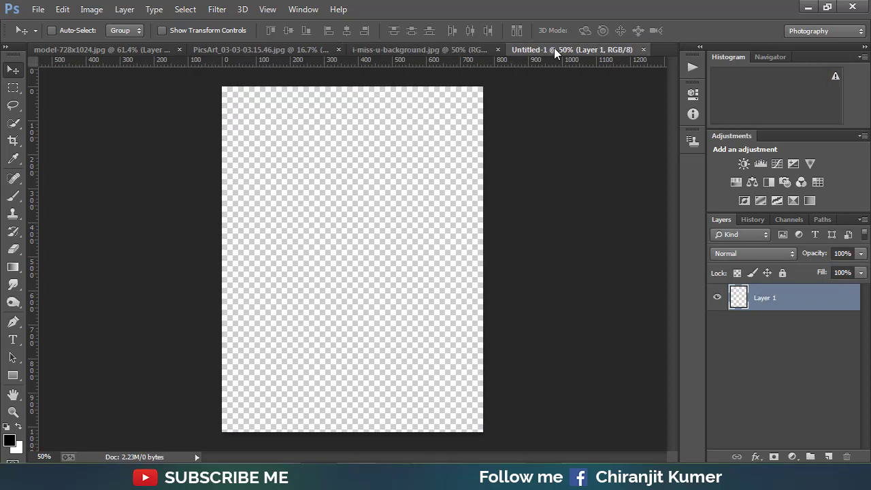
left_click(308, 50)
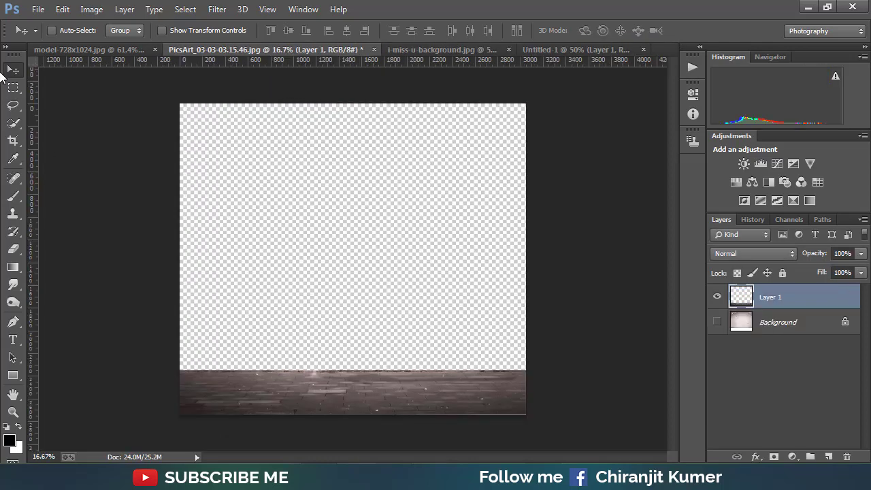
left_click_drag(388, 389, 433, 355)
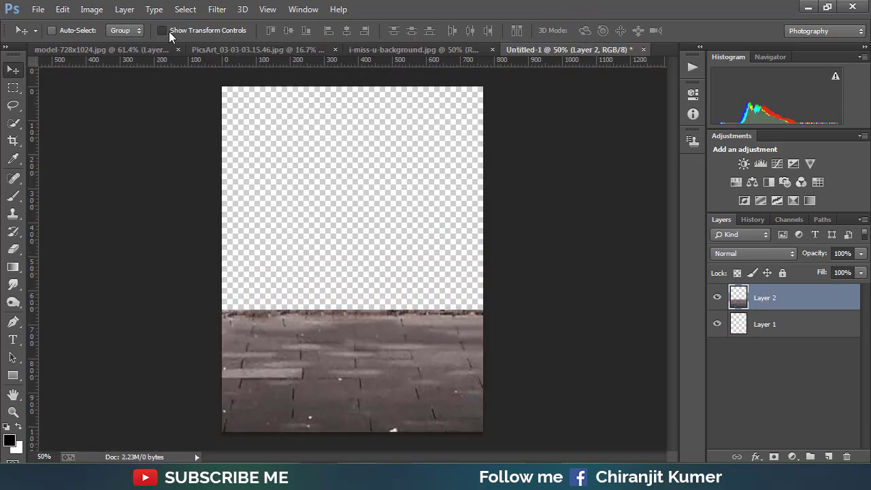
Step: Scale the floor layer down in Untitled-1 to just over the canvas width, place it along the canvas's bottom edge, and apply the transform
left_click(170, 32)
key("ctrl+minus")
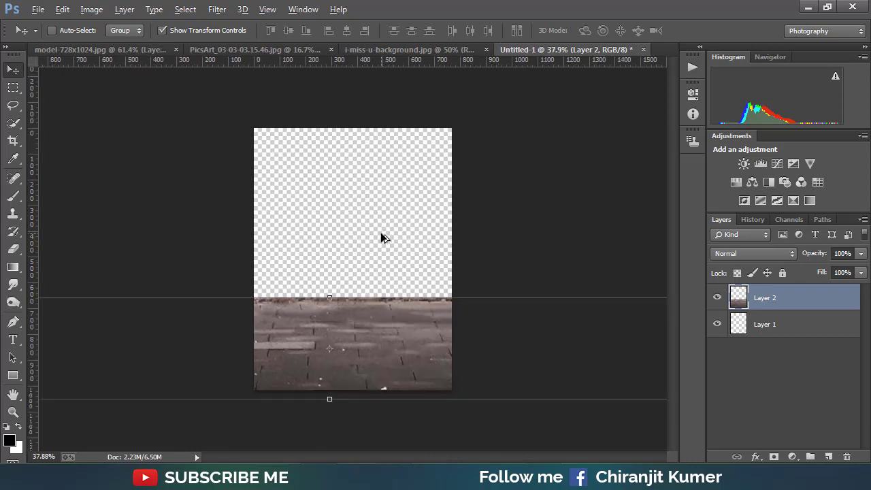
key("ctrl+minus")
left_click(564, 280)
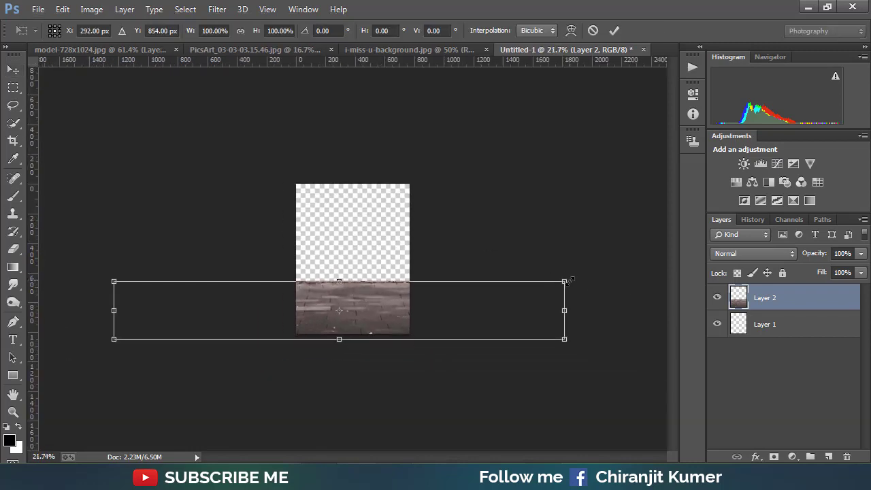
left_click_drag(564, 280, 397, 318)
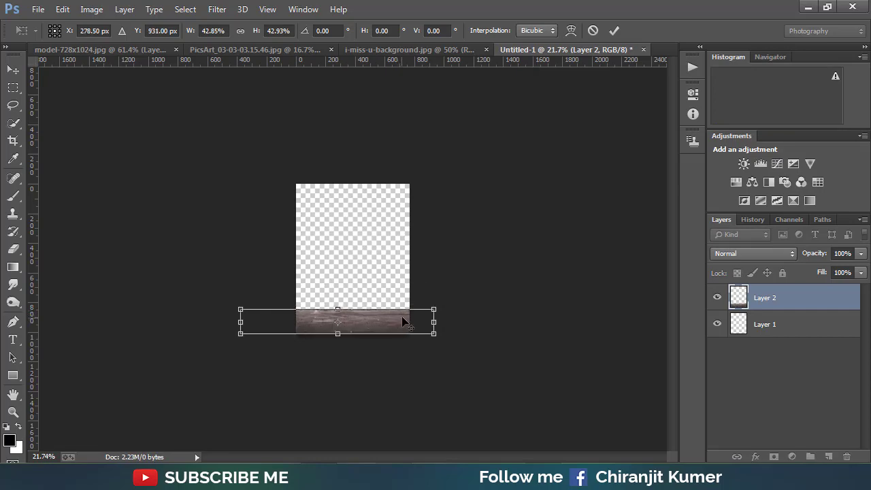
scroll(403, 316, "up", 5)
scroll(403, 316, "up", 2)
scroll(405, 320, "down", 1)
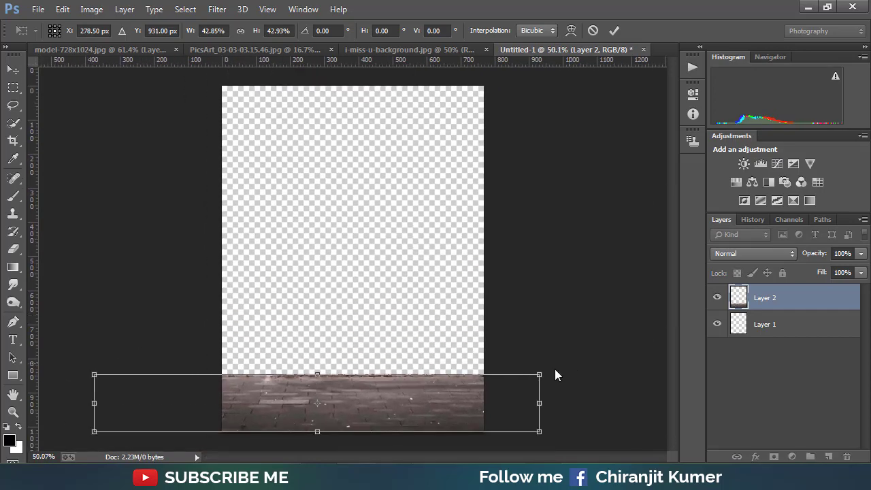
left_click_drag(539, 375, 485, 400)
left_click_drag(429, 399, 433, 404)
left_click(613, 30)
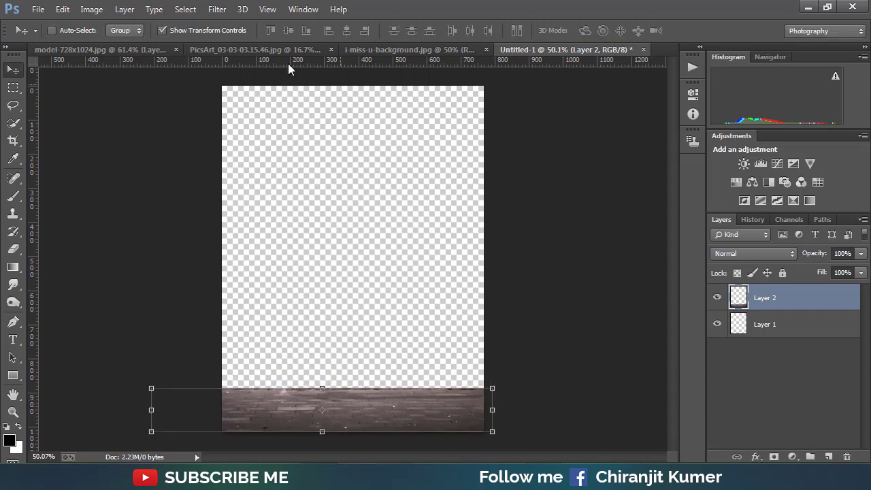
left_click(202, 30)
Step: Copy the i-miss-u-background.jpg wall image into Untitled-1 so that it covers the canvas
left_click(128, 53)
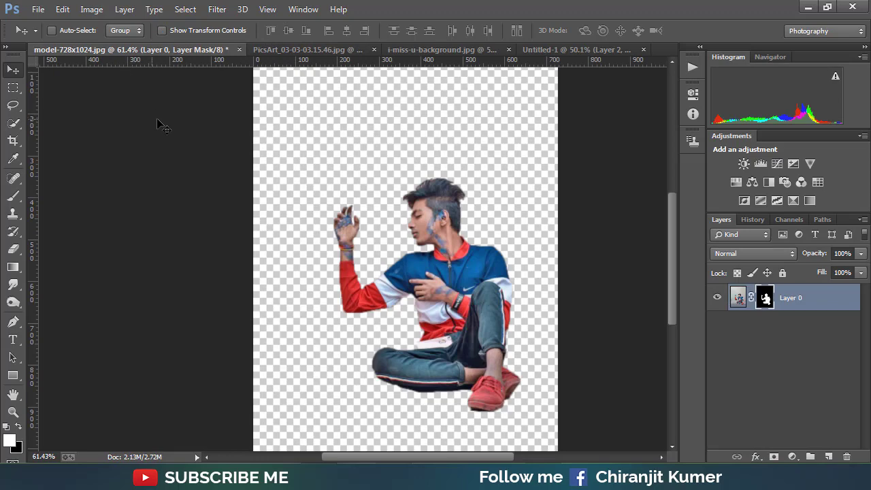
left_click(331, 51)
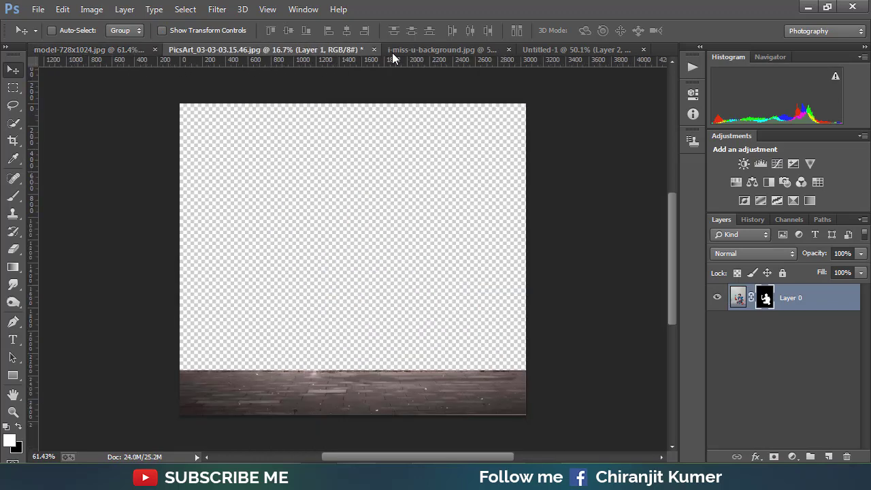
left_click(421, 52)
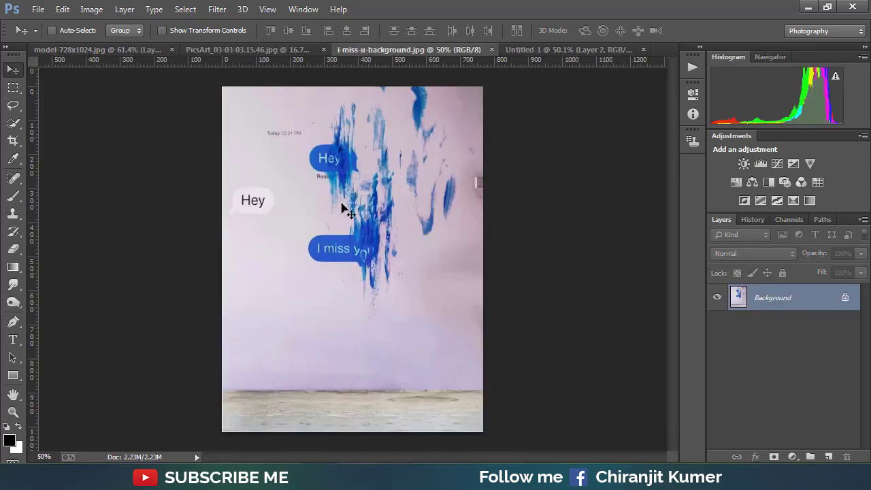
left_click_drag(342, 206, 449, 138)
left_click(438, 190)
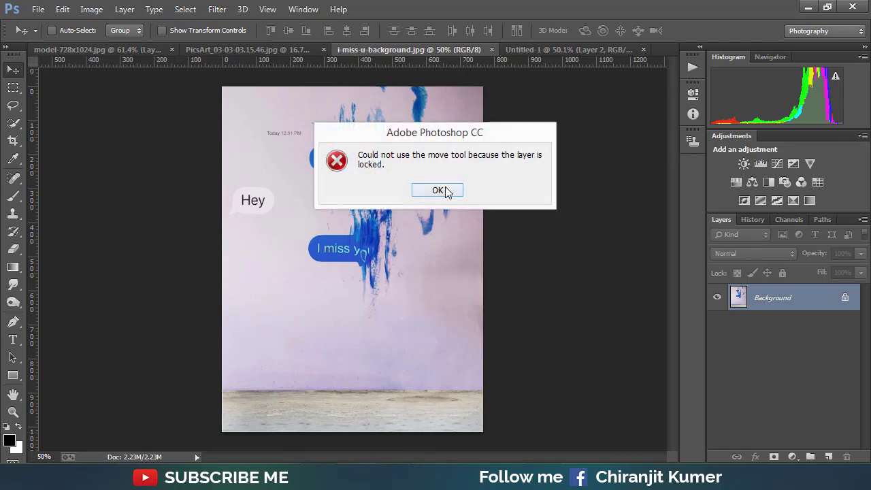
mouse_move(400, 199)
left_mouse_down()
mouse_move(580, 60)
mouse_move(570, 50)
mouse_move(394, 194)
mouse_move(399, 208)
left_mouse_up()
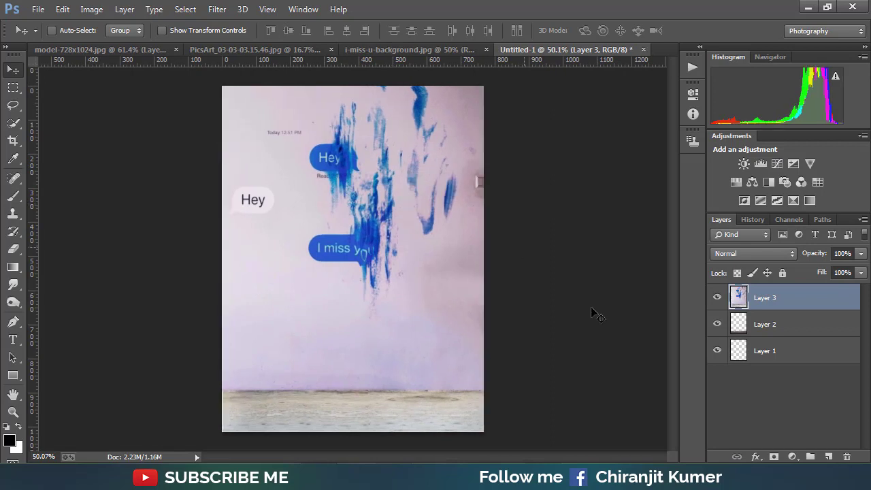
Step: Move the wall layer beneath the floor layer and nudge both layers so their edges line up
left_click_drag(772, 302, 760, 351)
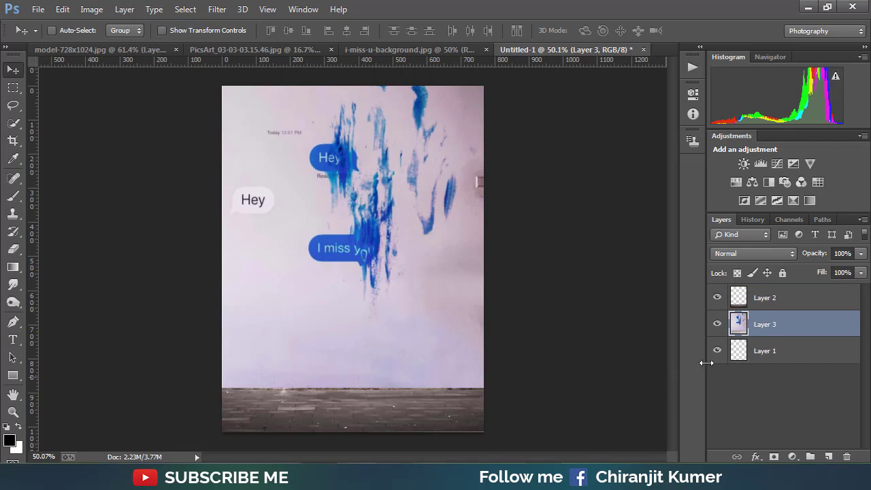
left_click(772, 297)
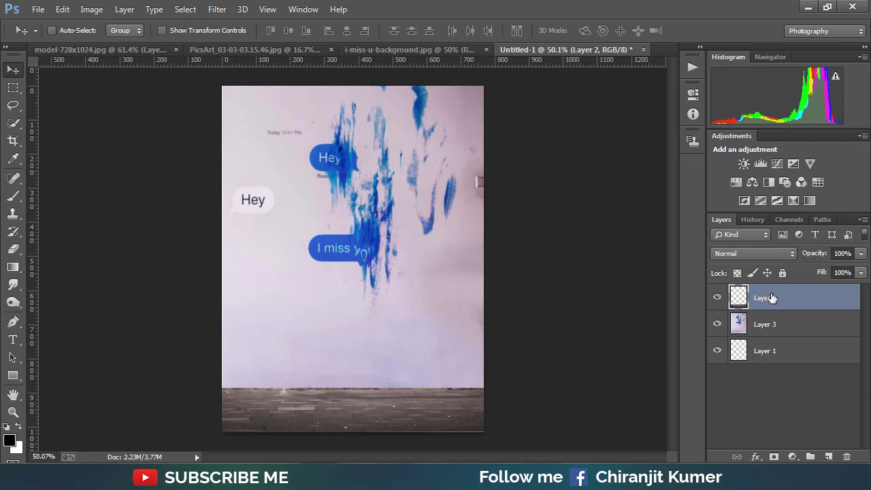
left_click(773, 330)
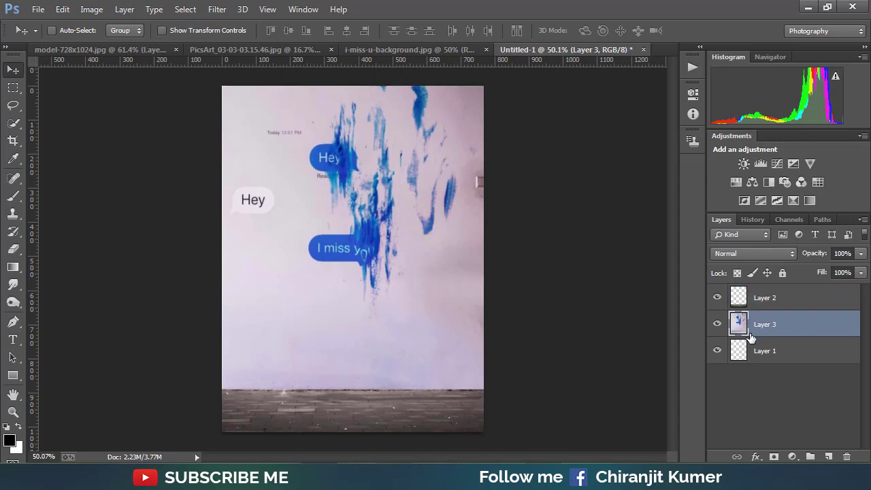
left_click(776, 298)
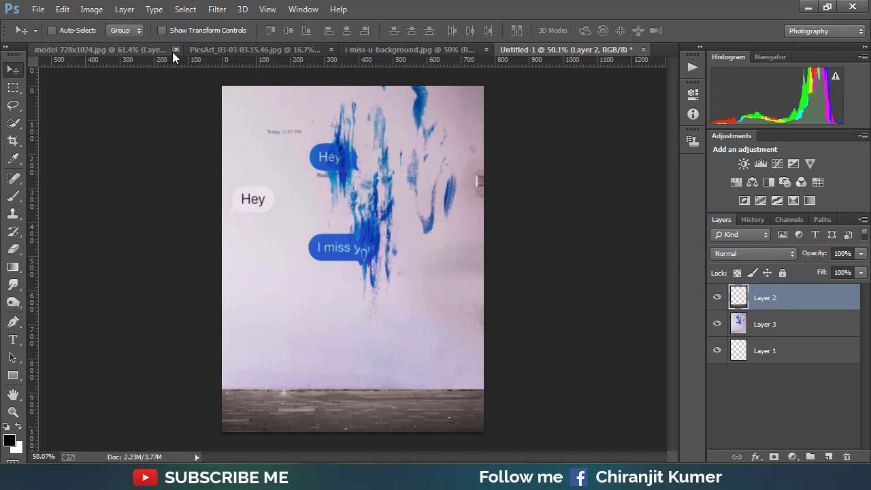
Step: Refine the cut-out model's layer mask in model-728x1024.jpg with Smooth 7, Feather 1.0 px and Contrast about 3%
left_click(147, 52)
key("x")
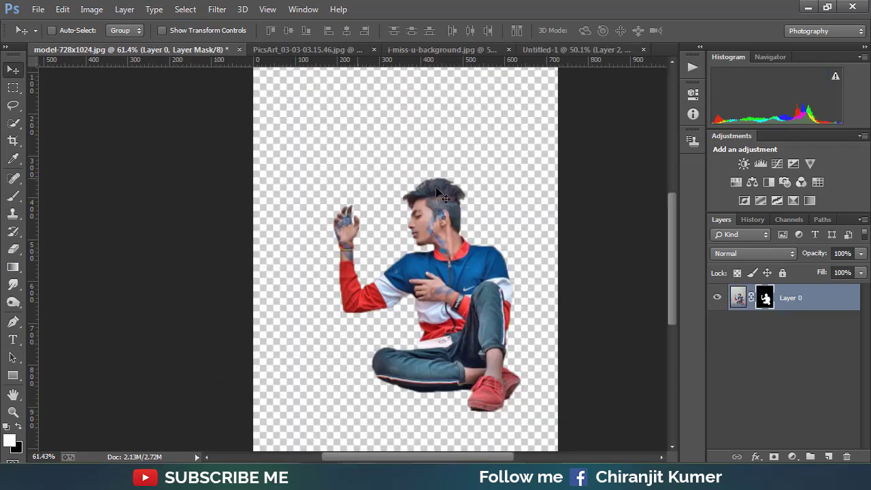
right_click(768, 306)
left_click(775, 415)
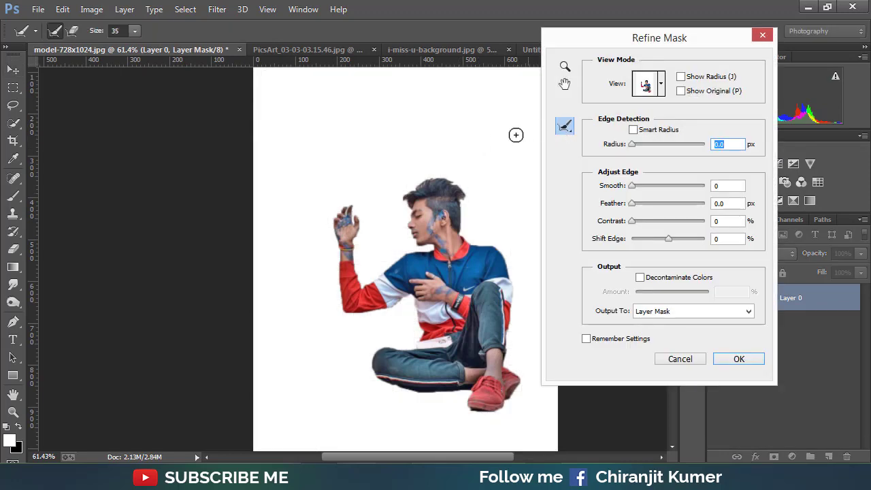
left_click(448, 122)
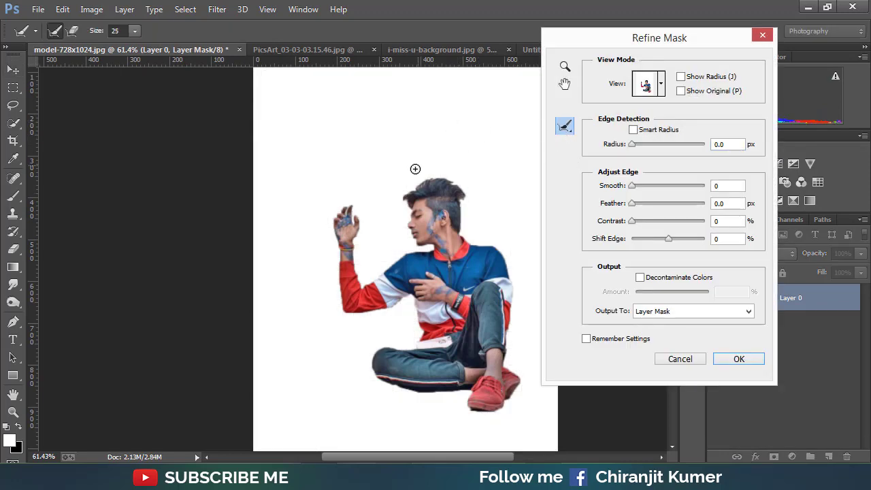
key("[")
key("[")
left_click_drag(631, 203, 637, 221)
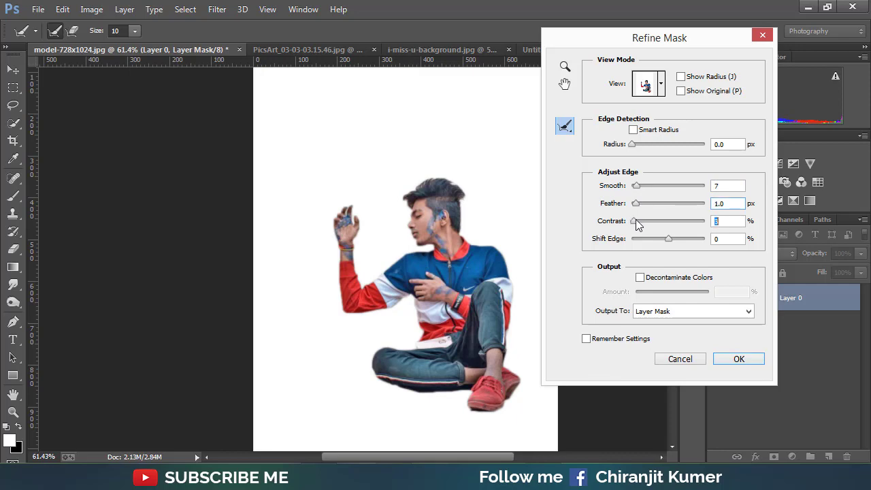
left_click(739, 359)
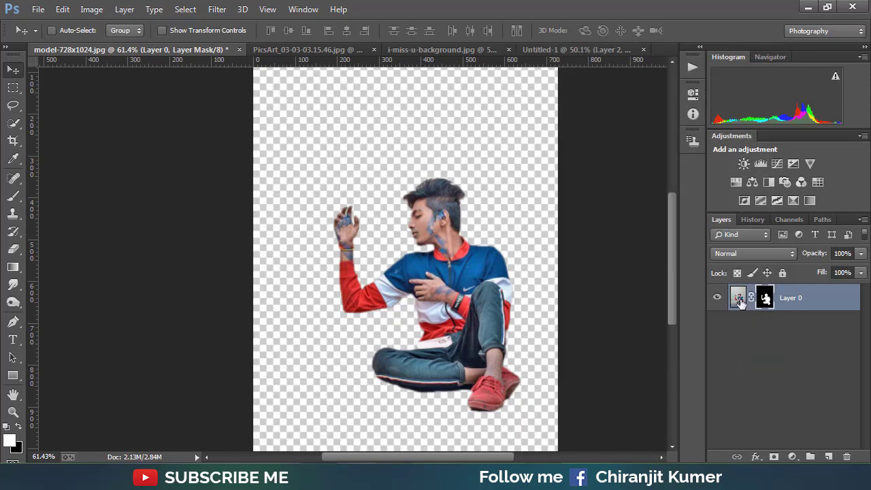
Step: Start a Camera Raw adjustment on the model layer's image and set Exposure to +0.15
left_click(740, 301)
left_click(217, 9)
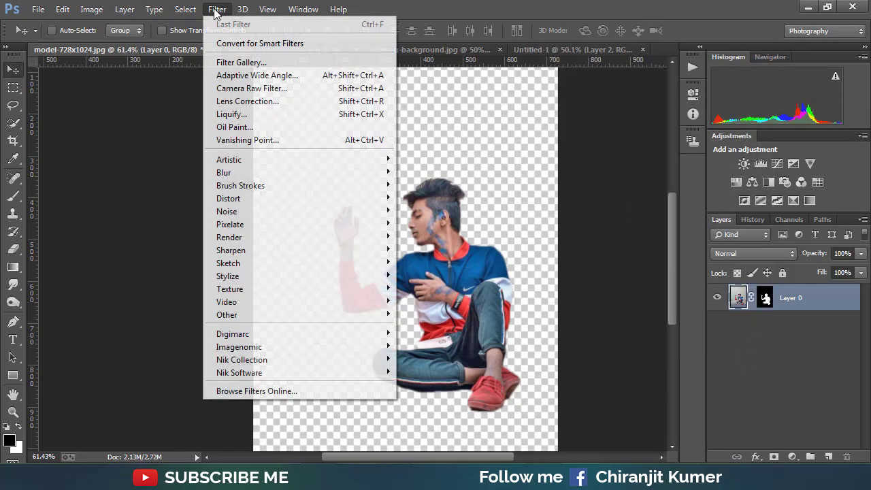
left_click(236, 89)
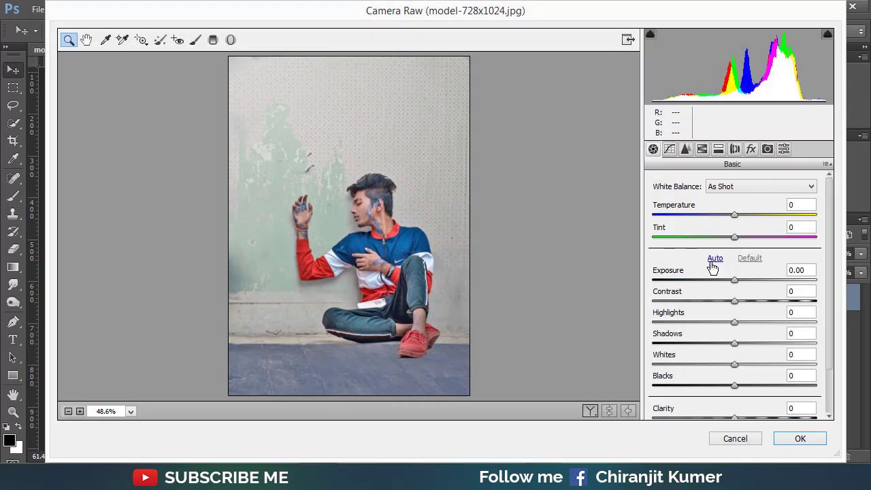
left_click_drag(734, 280, 737, 280)
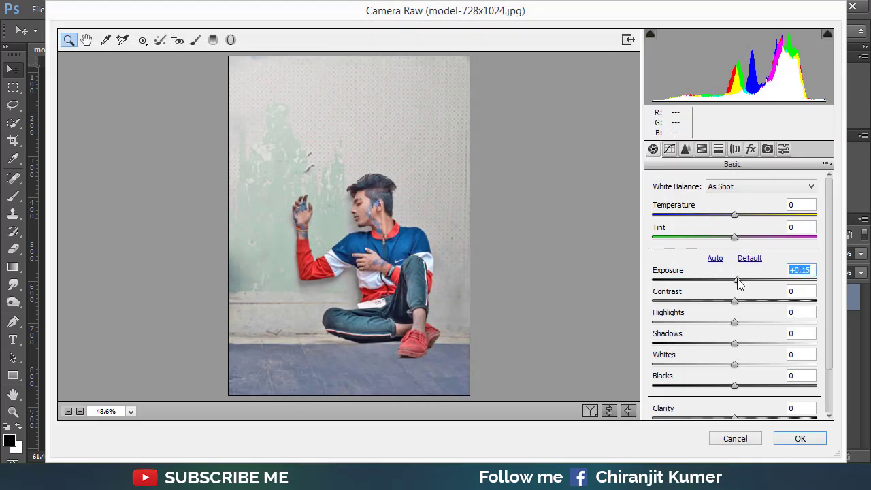
Step: Set the model photo's HSL luminance to Oranges +13, Yellows -13 and Blues -18
left_click(703, 149)
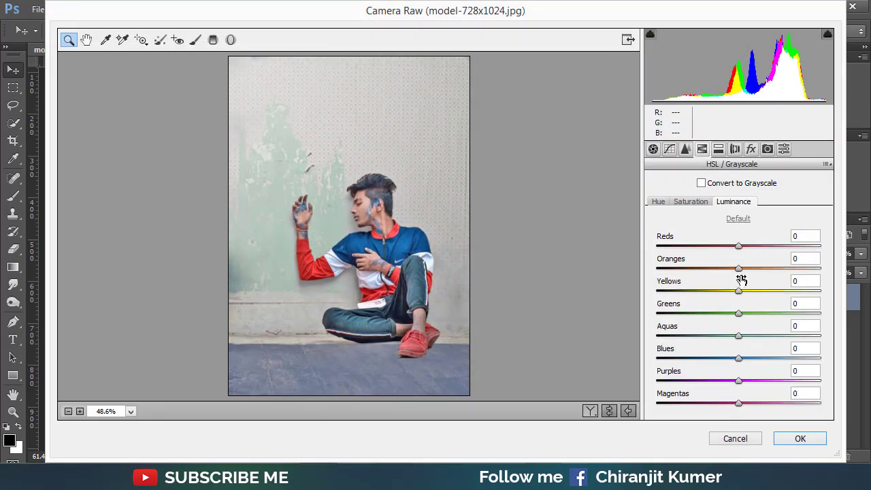
left_click_drag(740, 269, 730, 292)
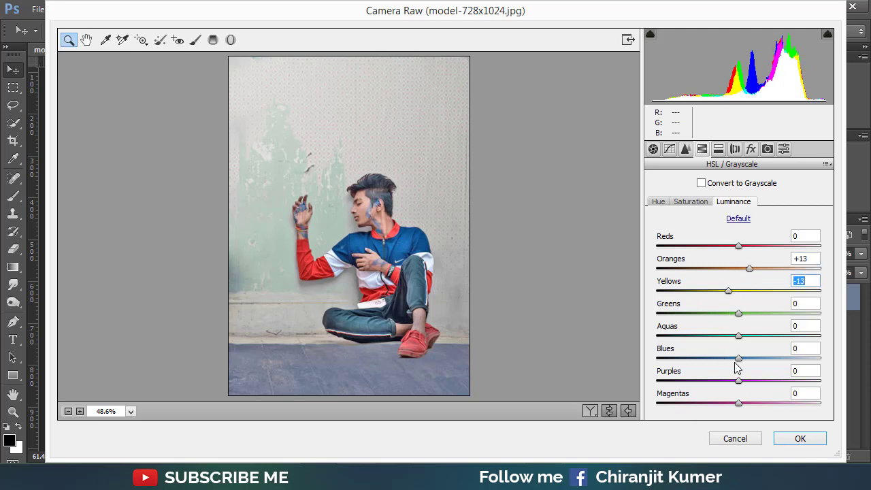
left_click_drag(739, 359, 725, 365)
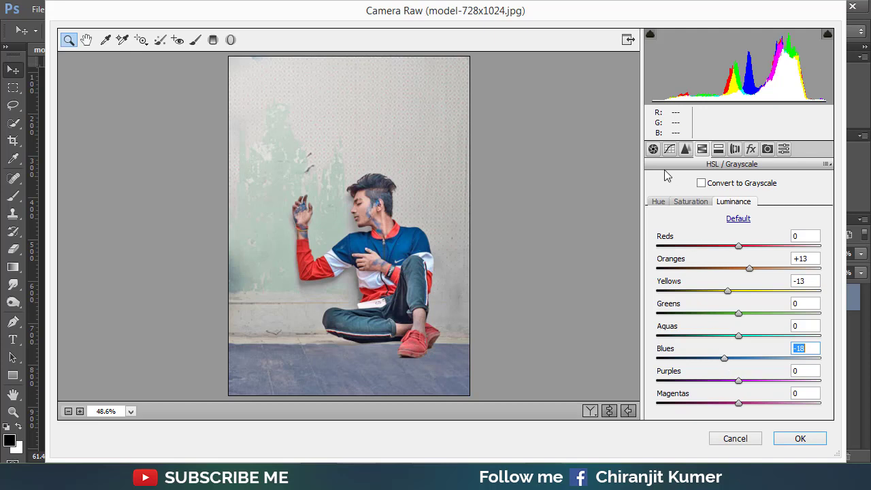
Step: Set the model photo's Blacks to -3 and cool its Temperature slightly, to about -3
left_click(654, 151)
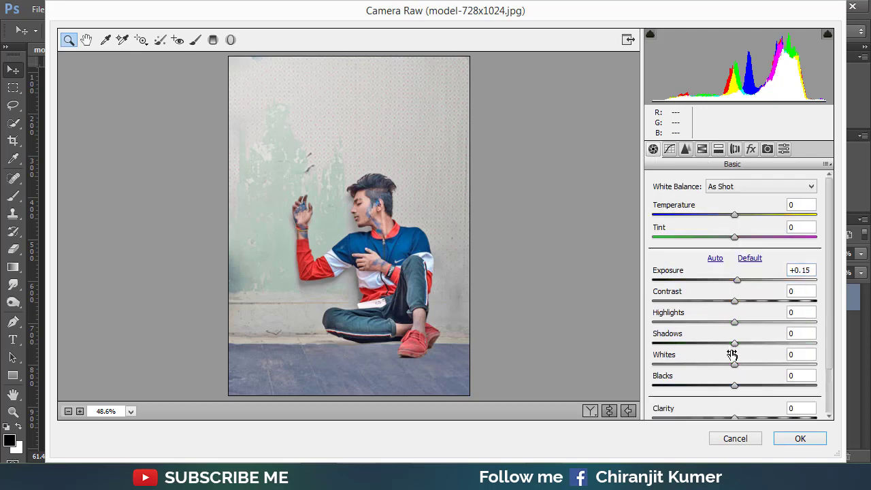
left_click_drag(740, 390, 738, 390)
left_click_drag(736, 218, 732, 217)
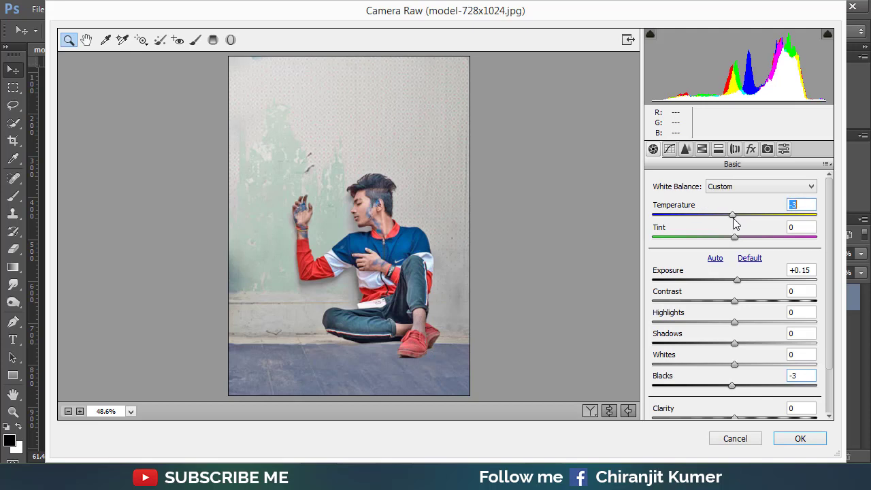
Step: Raise the Blues saturation slightly and shift the Blues hue to +38, applying the Camera Raw adjustments to the model
left_click(702, 149)
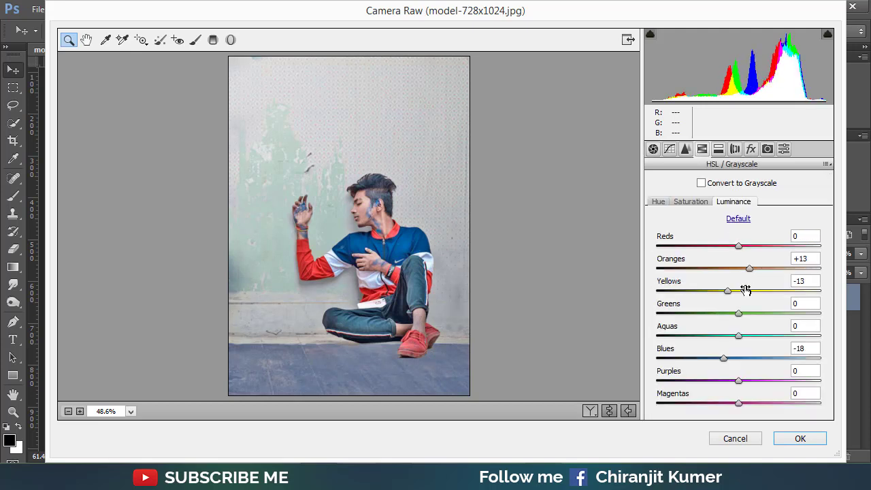
left_click(683, 203)
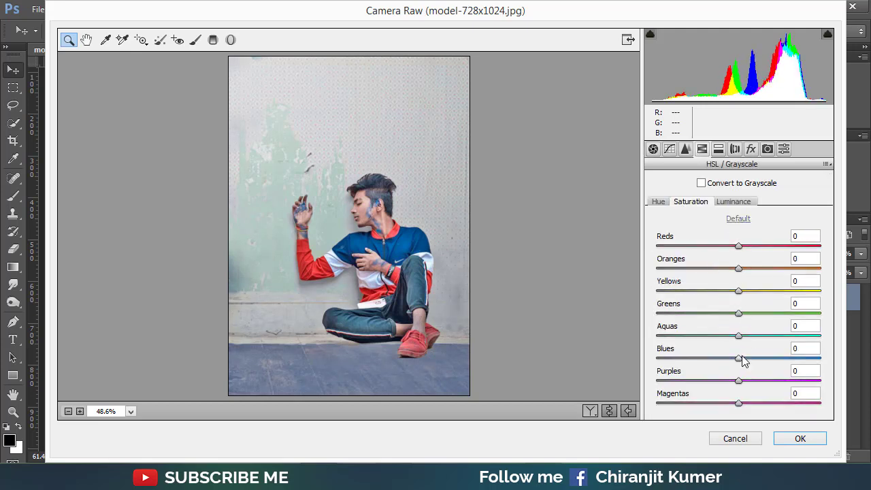
left_click(740, 359)
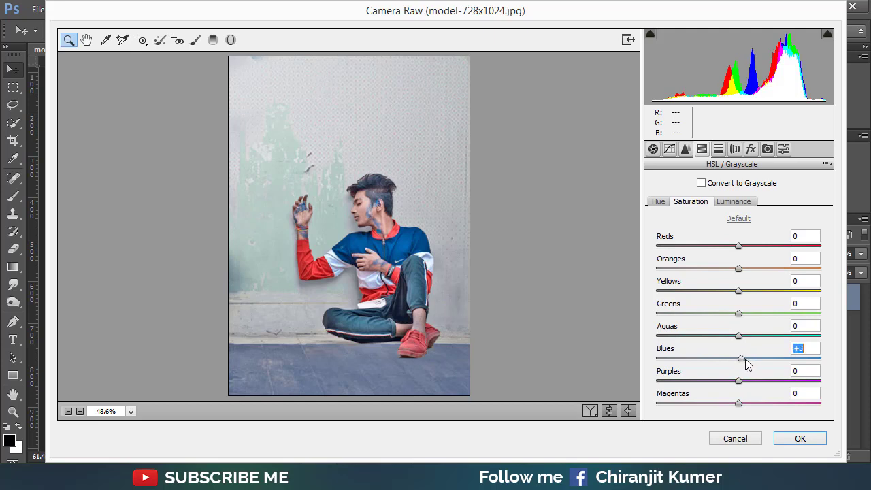
left_click(658, 201)
left_click_drag(739, 359, 772, 359)
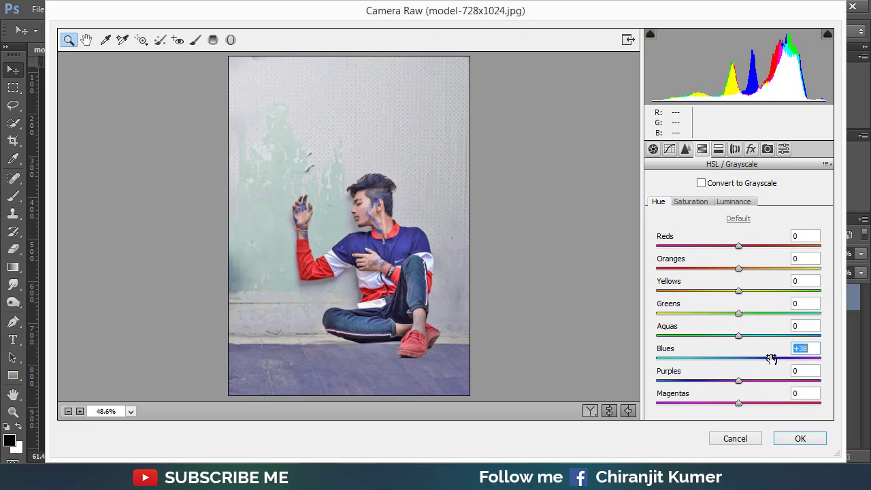
left_click(800, 438)
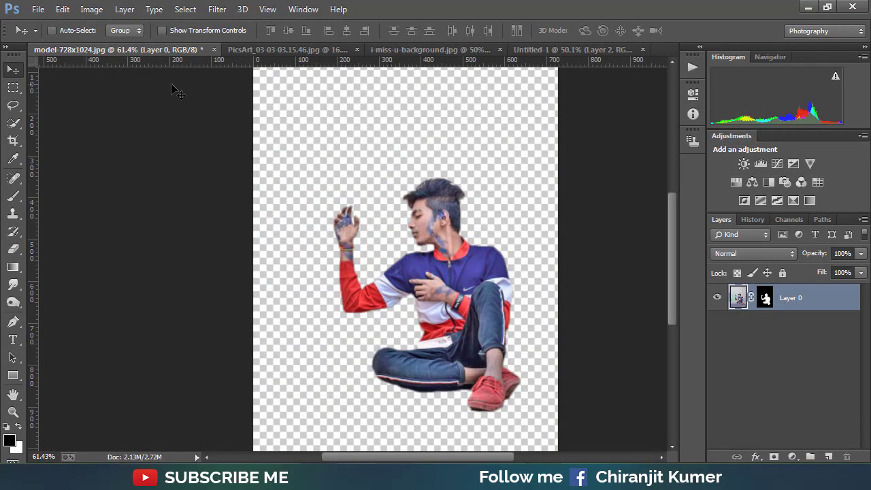
Step: Copy the masked model into Untitled-1, scale him to about 85%, and seat him on the floor toward the canvas's right side
left_click_drag(355, 266, 423, 318)
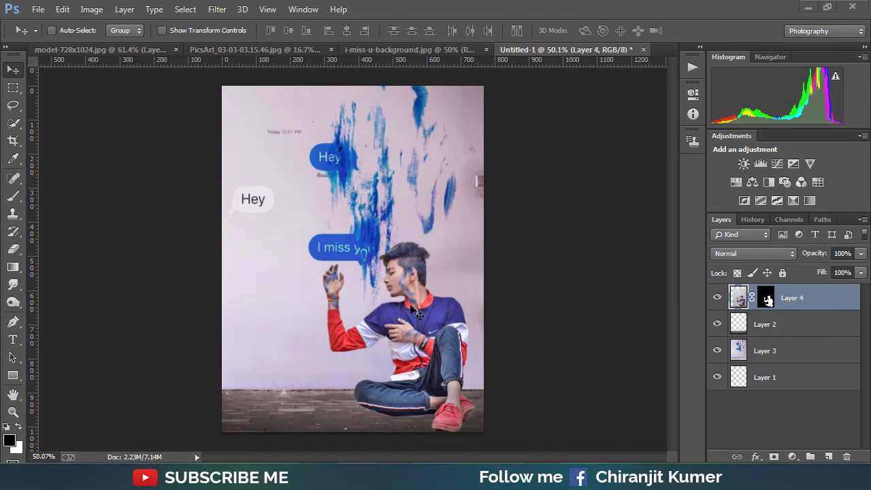
left_click(213, 31)
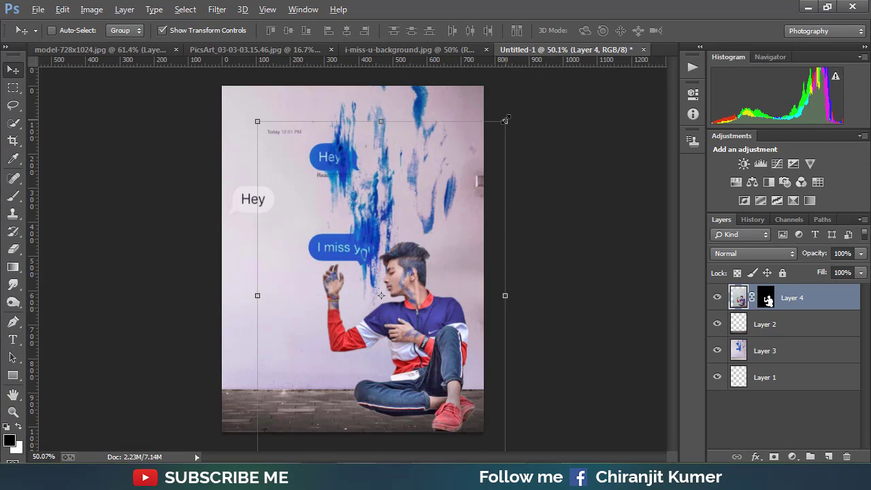
left_click_drag(506, 120, 495, 145)
left_click_drag(423, 310, 442, 309)
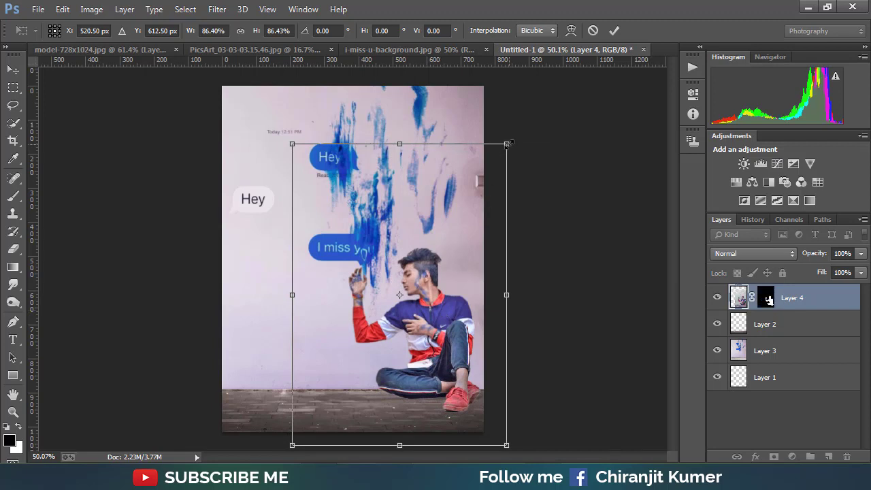
left_click_drag(508, 144, 506, 147)
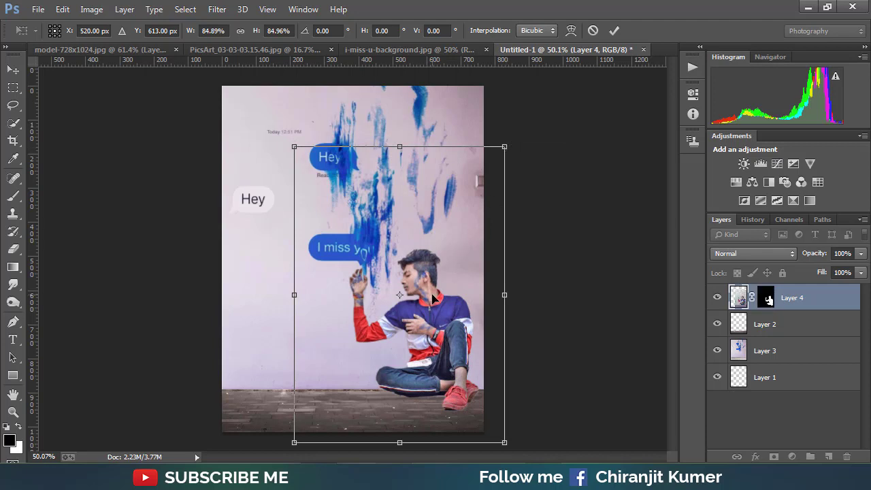
left_click_drag(433, 298, 430, 297)
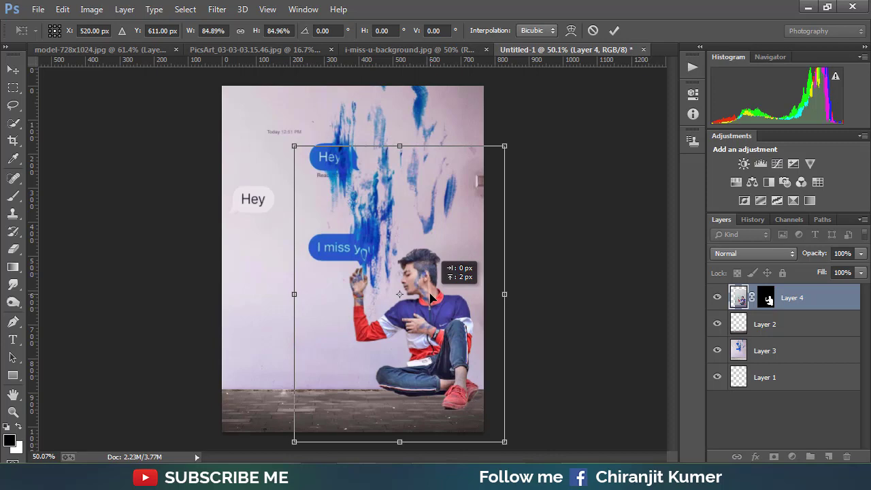
left_click(614, 30)
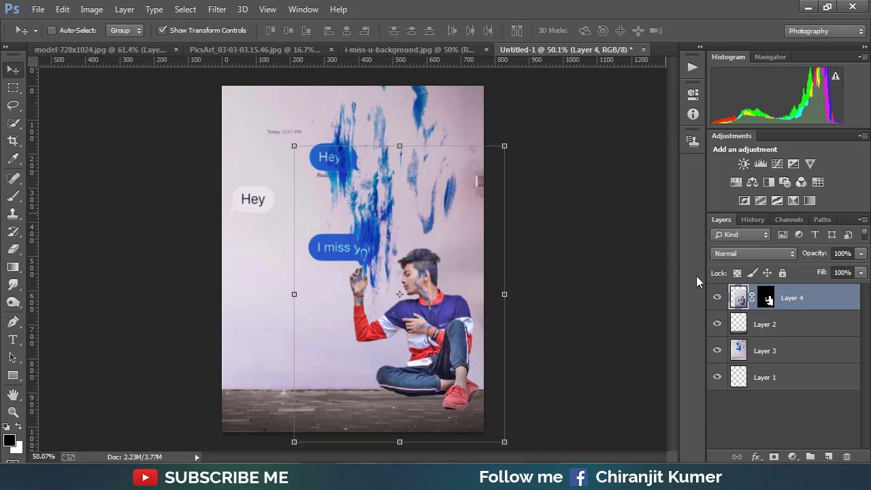
Step: Brighten the paved floor layer and shift its temperature toward blue with the Camera Raw Filter
left_click(743, 327)
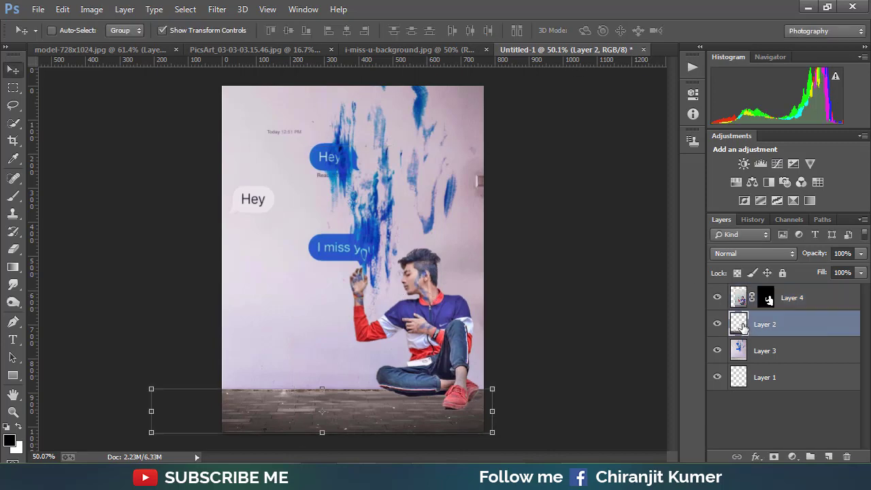
left_click(218, 10)
left_click(249, 89)
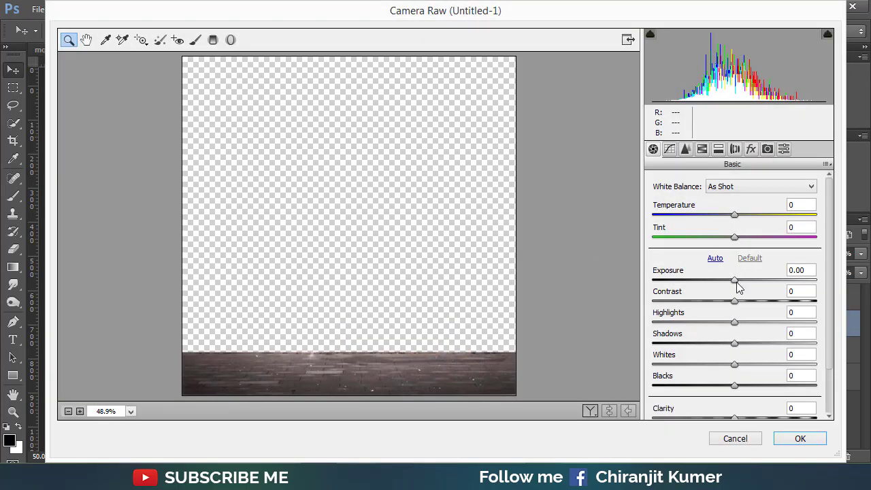
left_click_drag(735, 280, 733, 305)
left_click_drag(736, 217, 719, 219)
left_click(800, 438)
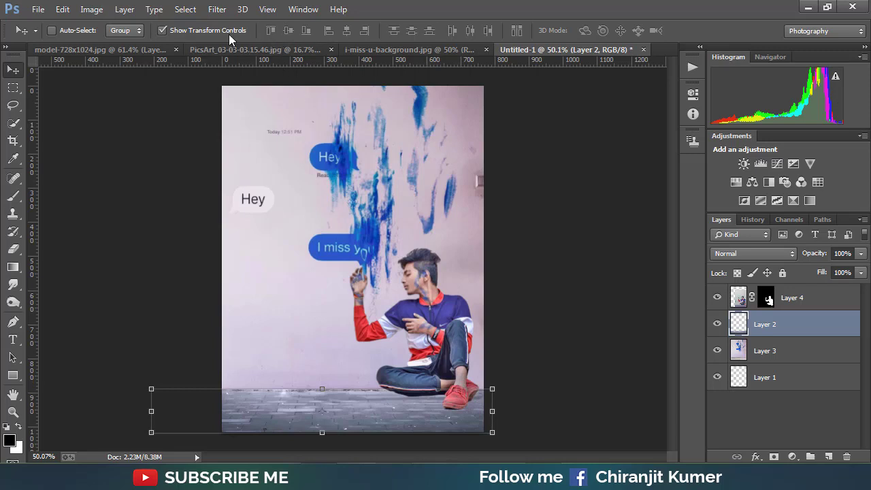
Step: Clean up the floor layer's upper edge where it meets the wall using the Spot Healing Brush at about 25 px
left_click(13, 179)
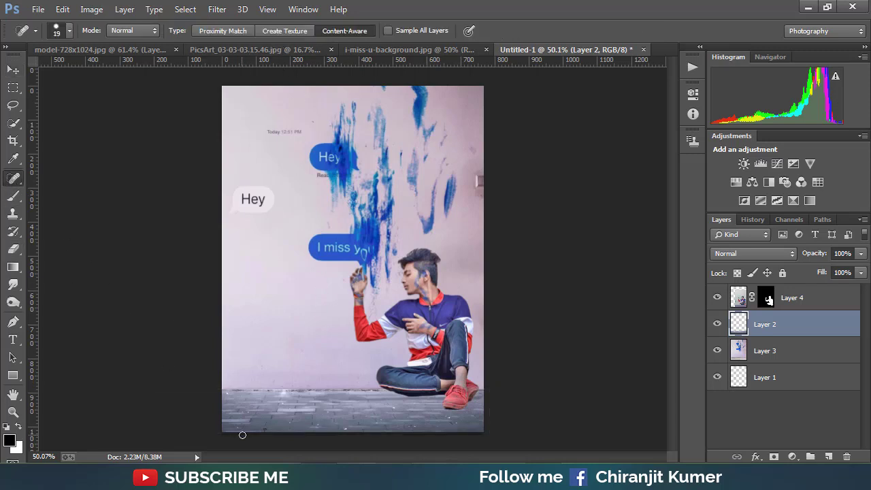
left_click(237, 391)
left_click_drag(289, 390, 377, 391)
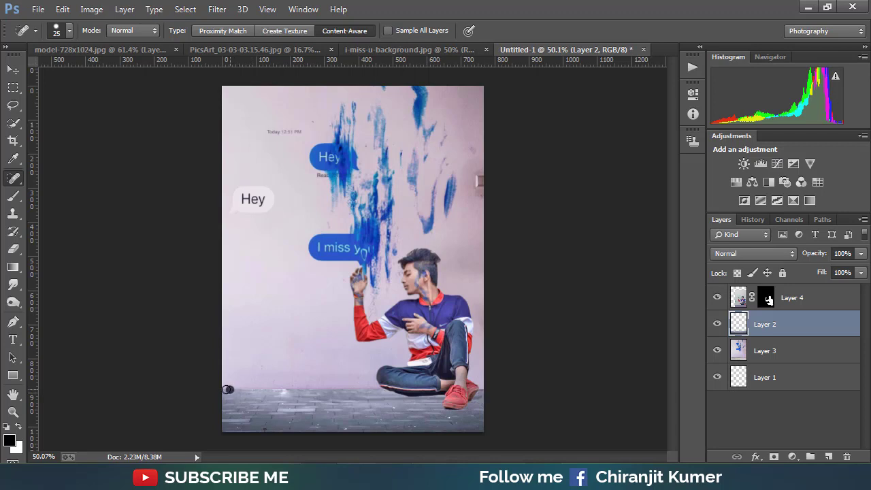
left_click_drag(228, 389, 226, 390)
Step: Adjust the message wall layer in Camera Raw with Temperature -11, Tint +5 and increased contrast
left_click(751, 355)
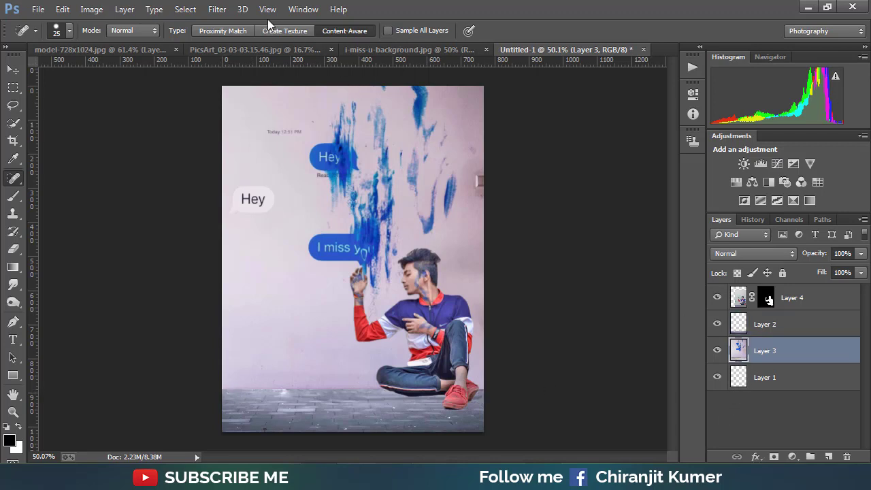
left_click(217, 9)
left_click(259, 86)
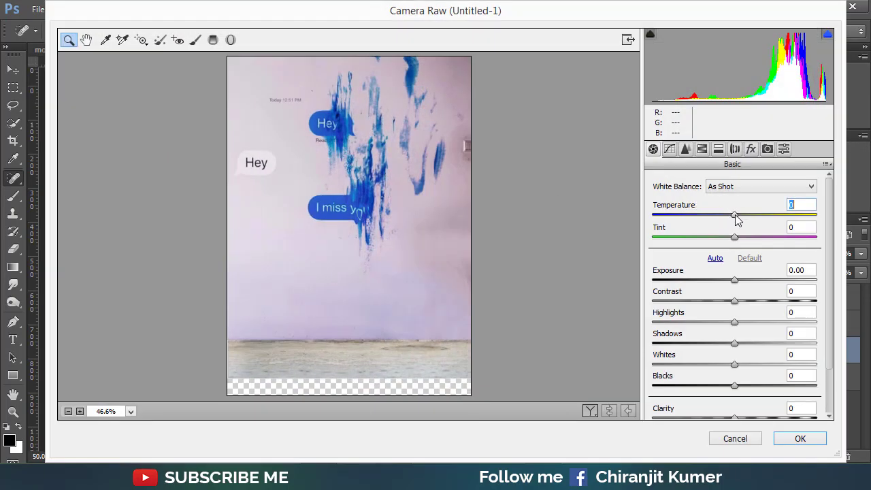
left_click_drag(734, 214, 738, 236)
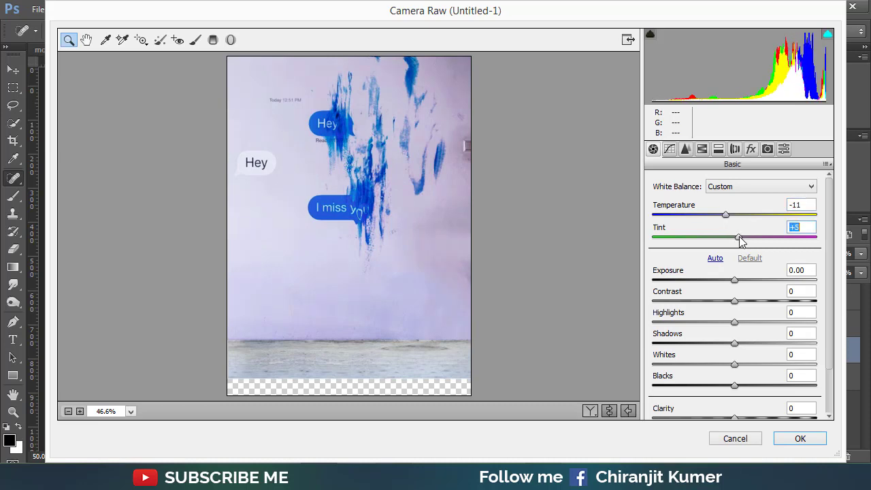
left_click_drag(734, 280, 748, 301)
Step: Split-tone the message wall layer with Highlights Hue 228 and Saturation 14, and Shadows Hue 15
left_click(717, 153)
left_click(706, 154)
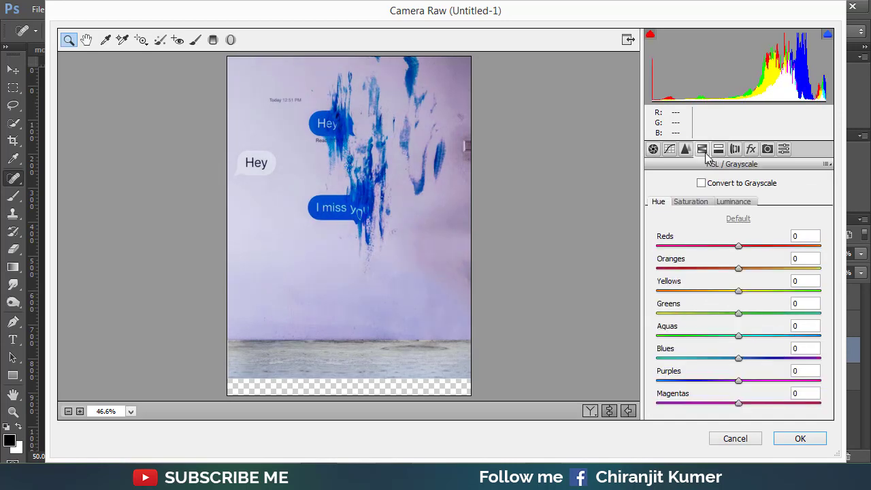
left_click(717, 150)
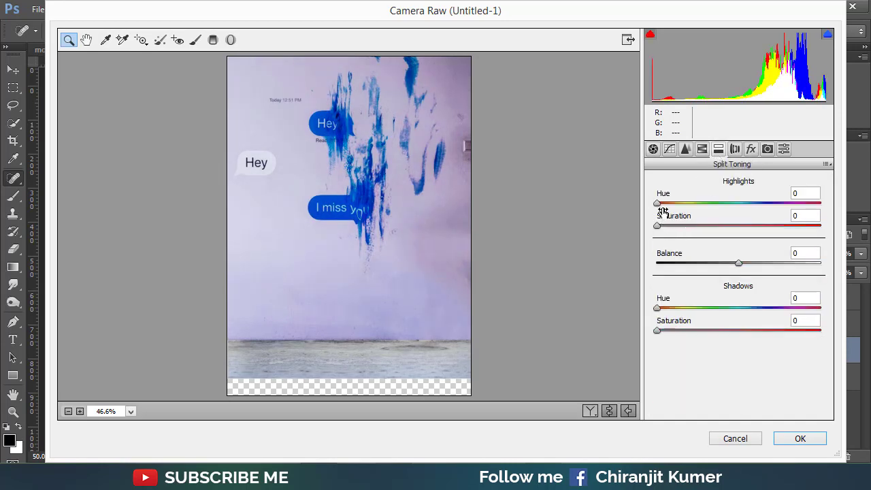
mouse_move(661, 308)
left_mouse_down()
mouse_move(671, 310)
mouse_move(661, 309)
left_mouse_up()
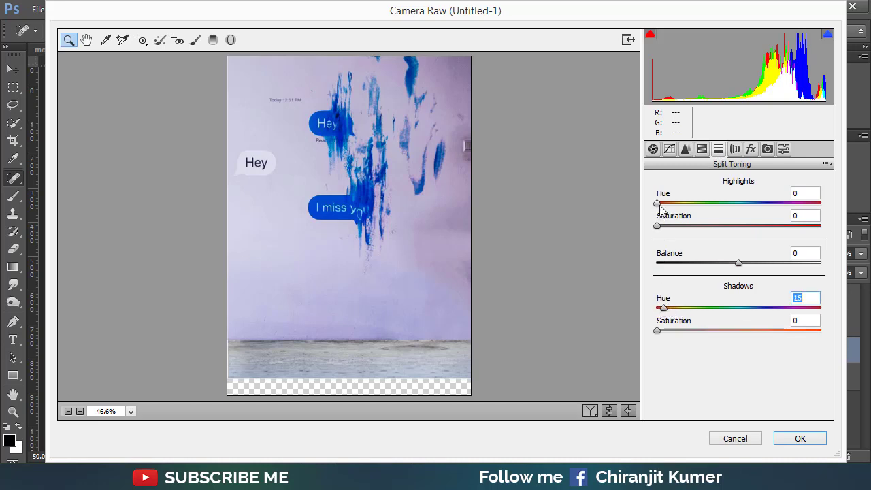
left_click_drag(660, 209, 761, 212)
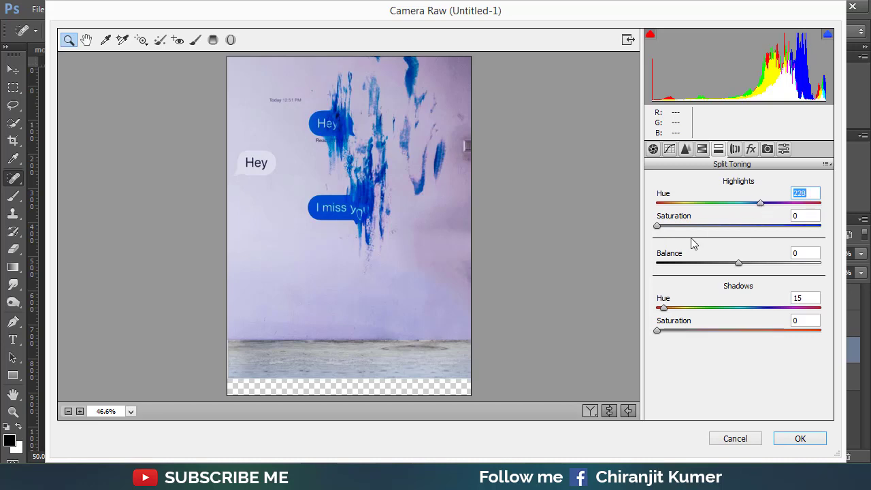
left_click_drag(657, 228, 682, 232)
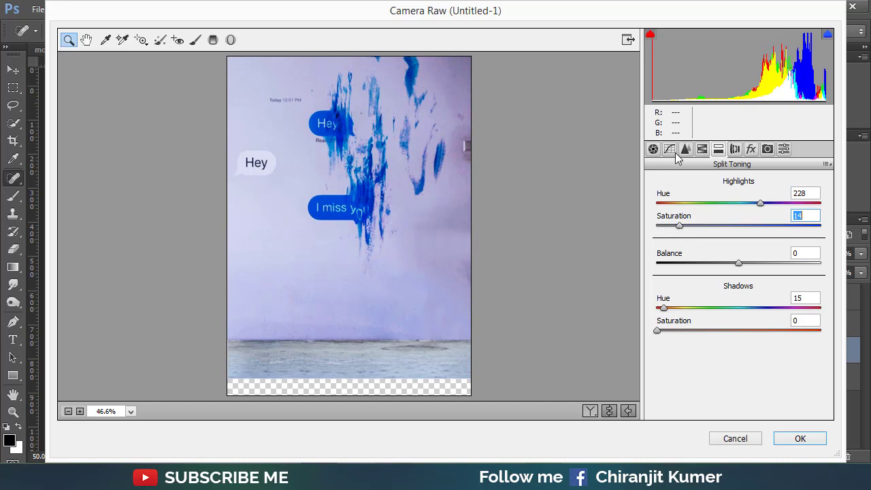
Step: Cool the message wall layer to Temperature -28 and apply the Camera Raw adjustments
left_click(654, 150)
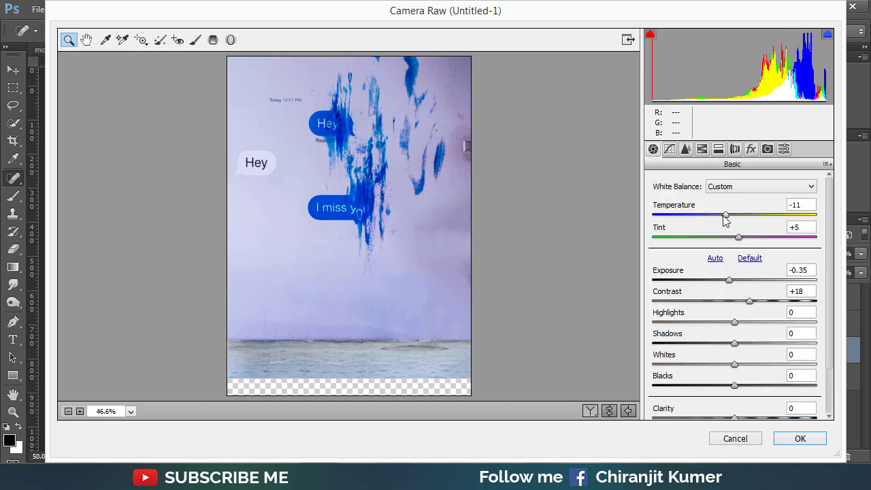
left_click_drag(723, 215, 712, 216)
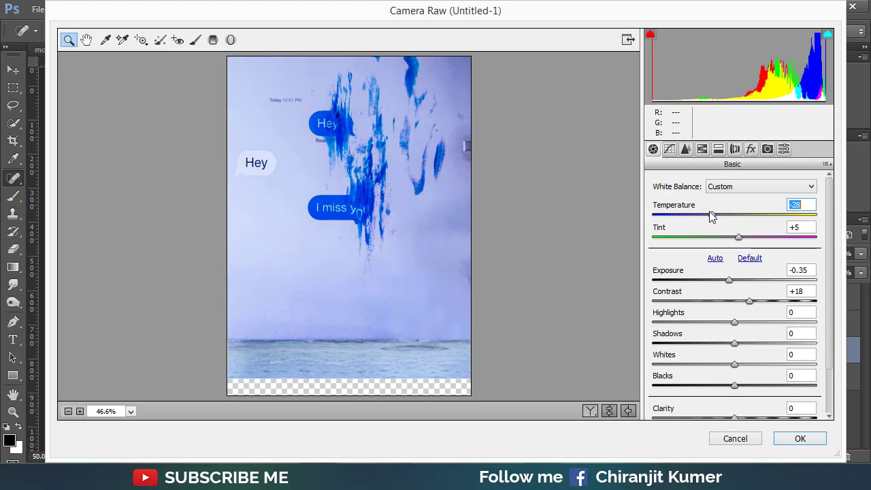
left_click(800, 439)
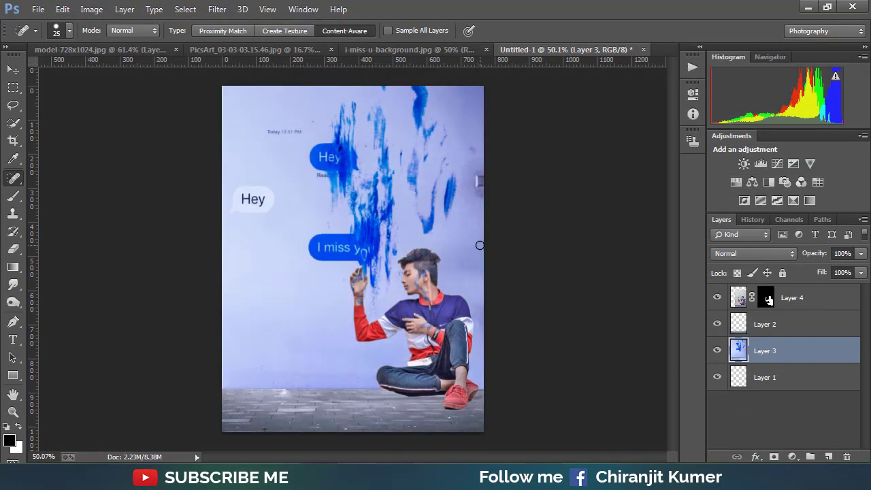
Step: Adjust the paved floor on Layer 2 with the Camera Raw Filter, using Exposure -0.20 and Temperature -5
left_click(747, 321)
left_click(717, 325)
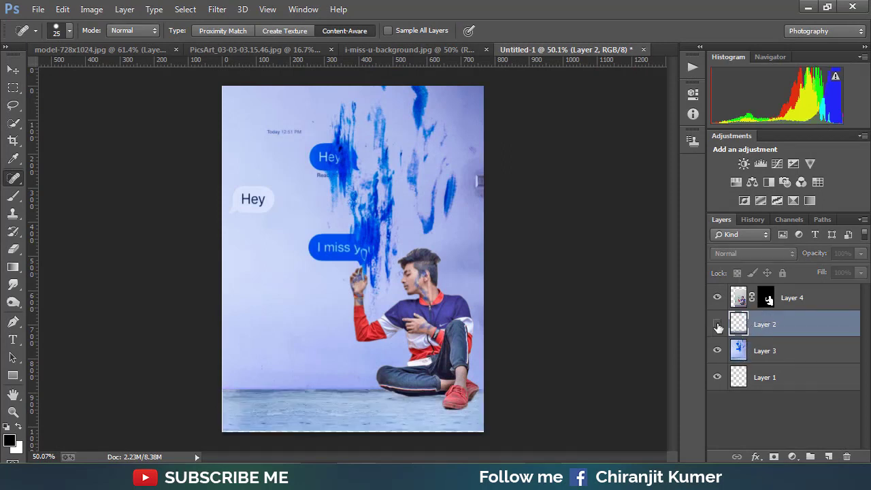
left_click(717, 324)
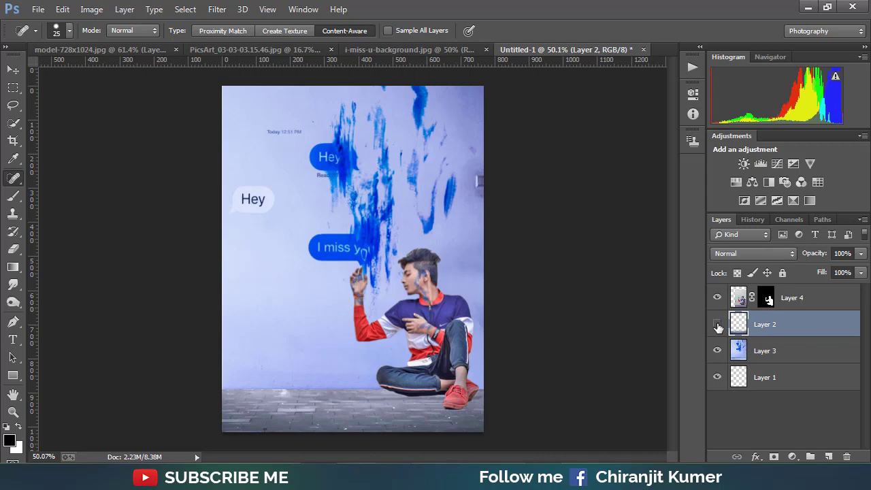
left_click(718, 325)
left_click(717, 324)
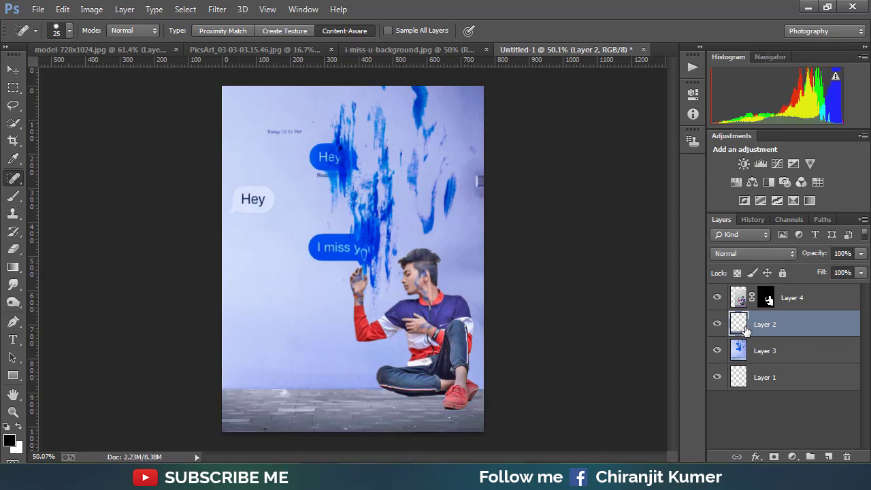
left_click(217, 9)
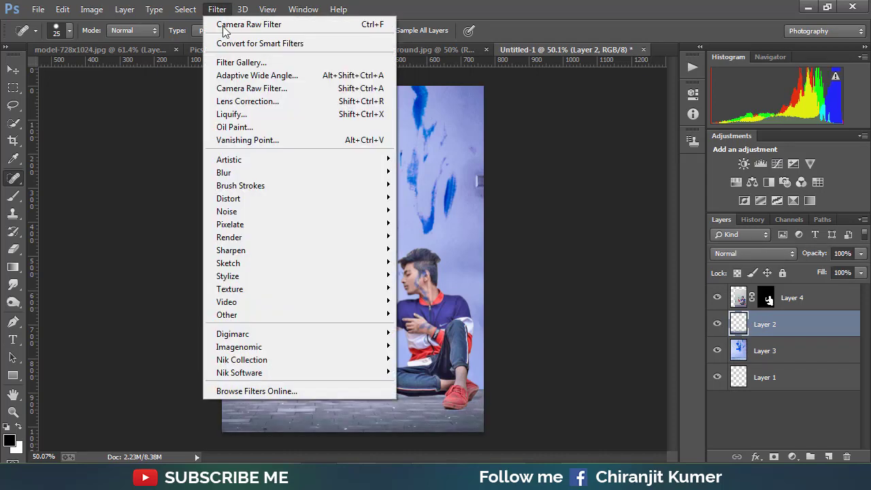
left_click(232, 88)
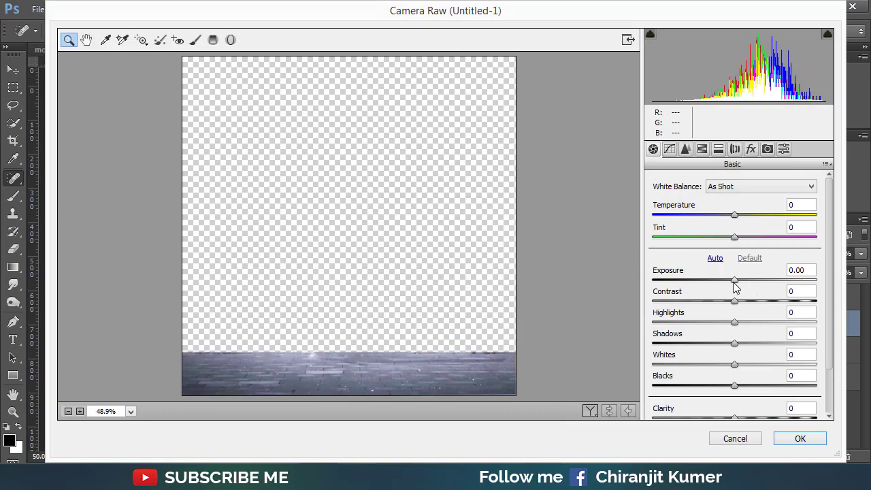
left_click_drag(735, 286, 730, 288)
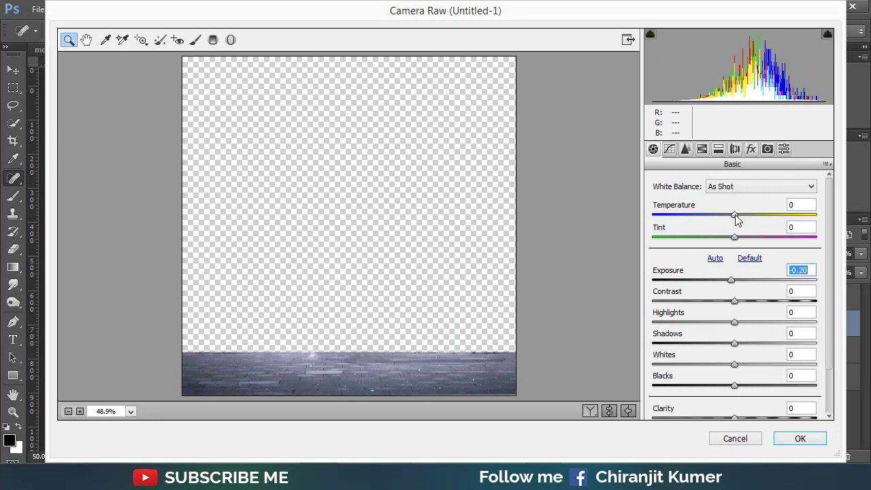
left_click_drag(737, 218, 732, 218)
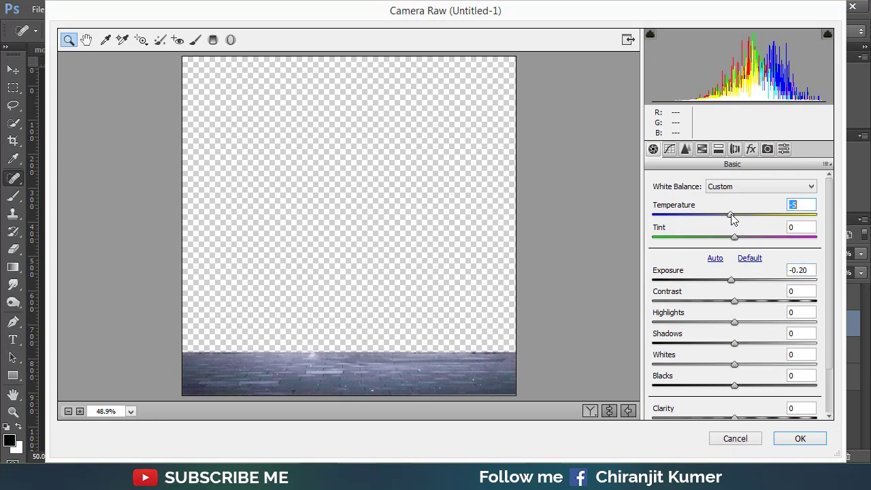
left_click(800, 438)
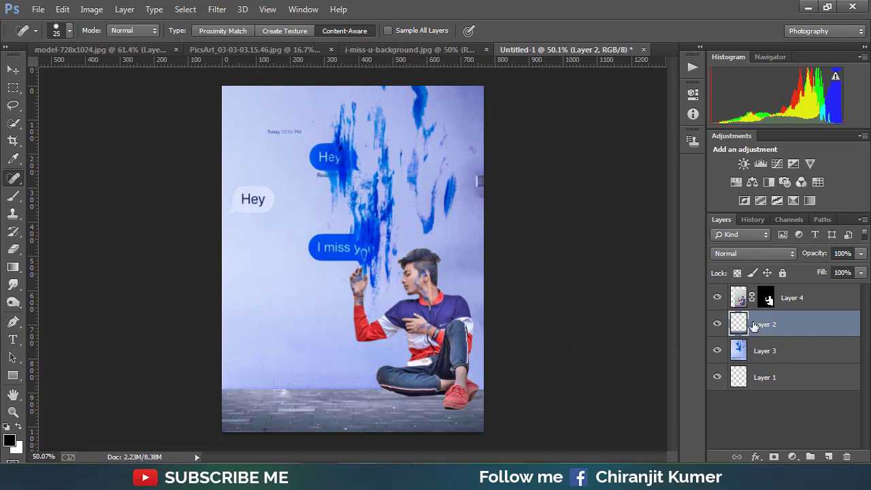
Step: Apply the model layer's mask permanently to Layer 4
left_click(738, 298)
left_click(770, 298)
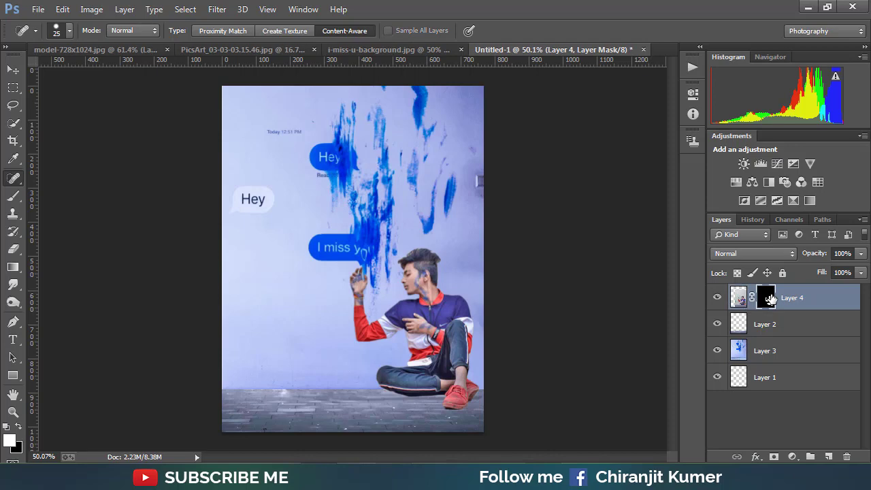
right_click(771, 297)
left_click(757, 338)
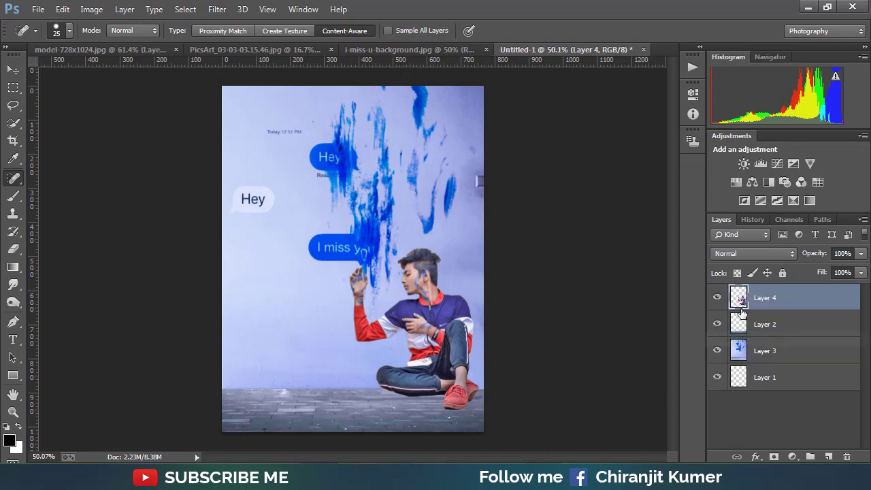
Step: Colour-match the model layer in Camera Raw with Blues hue +9 and Temperature -6
left_click(217, 9)
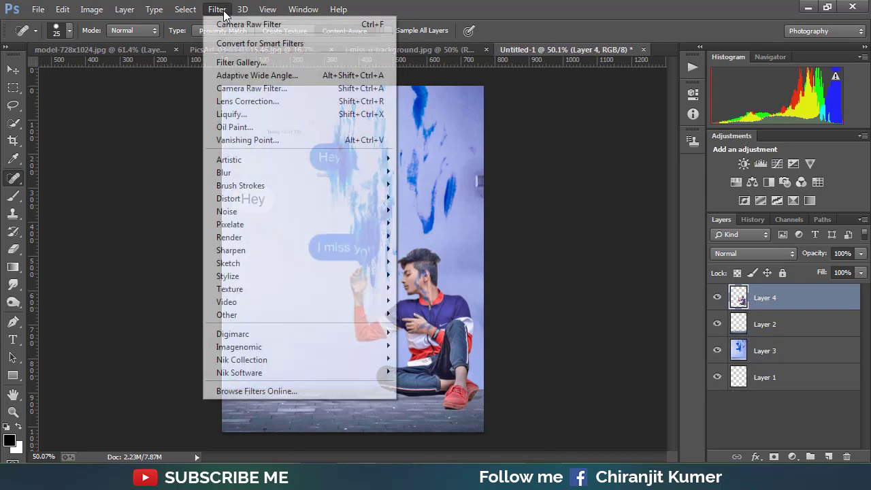
left_click(253, 86)
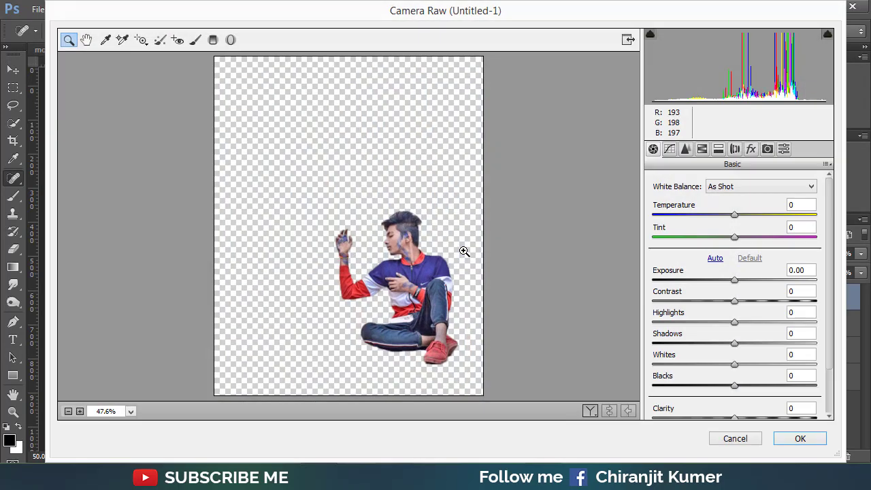
left_click(702, 150)
left_click(728, 203)
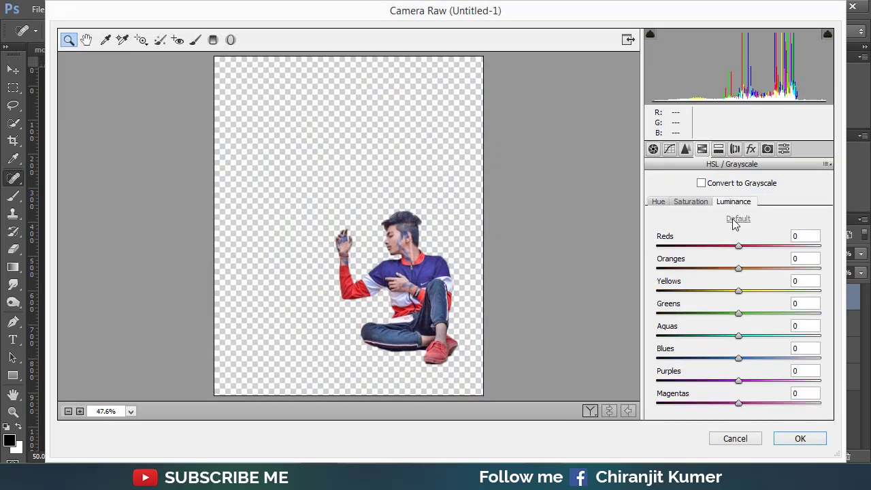
left_click_drag(741, 273, 735, 293)
left_click(658, 201)
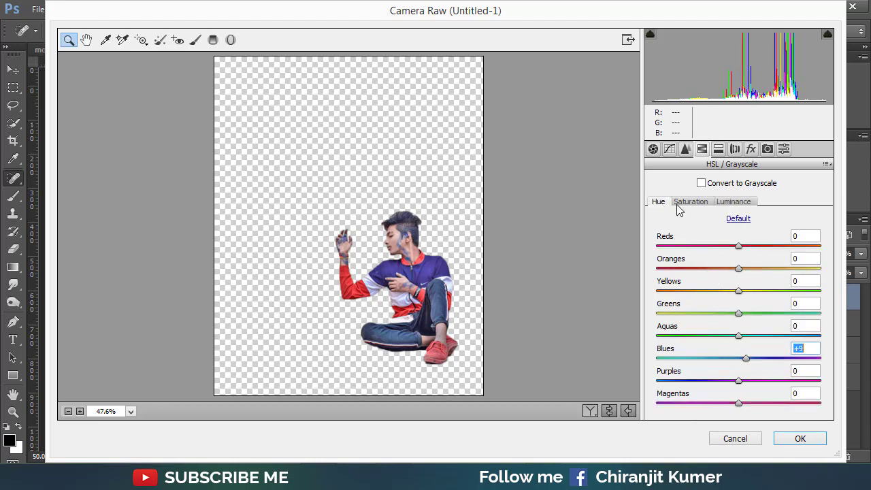
left_click(653, 149)
left_click_drag(734, 215, 731, 216)
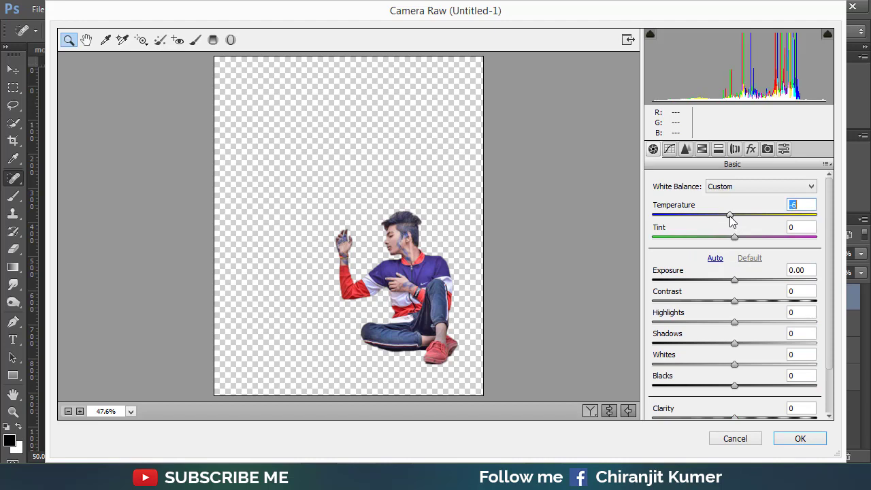
left_click(813, 440)
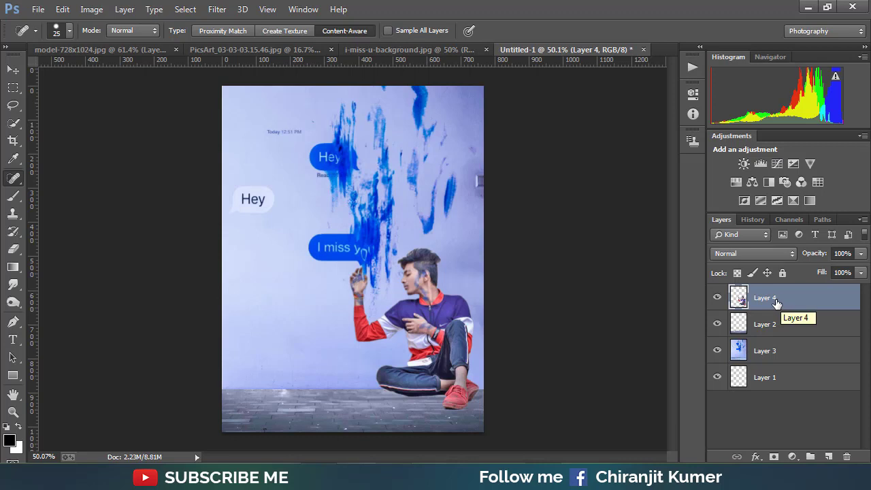
Step: Crop the canvas slightly narrower at both sides to trim the edges of the composite
left_click(13, 140)
left_click(315, 170)
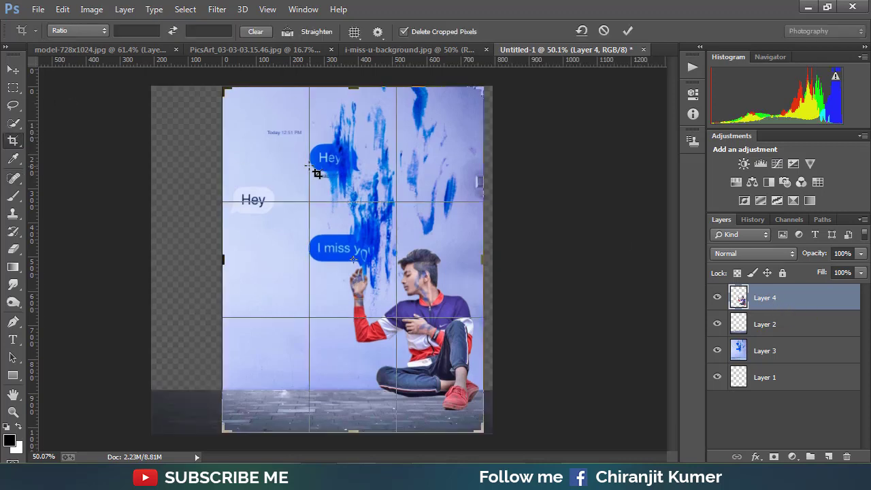
left_click_drag(225, 90, 229, 90)
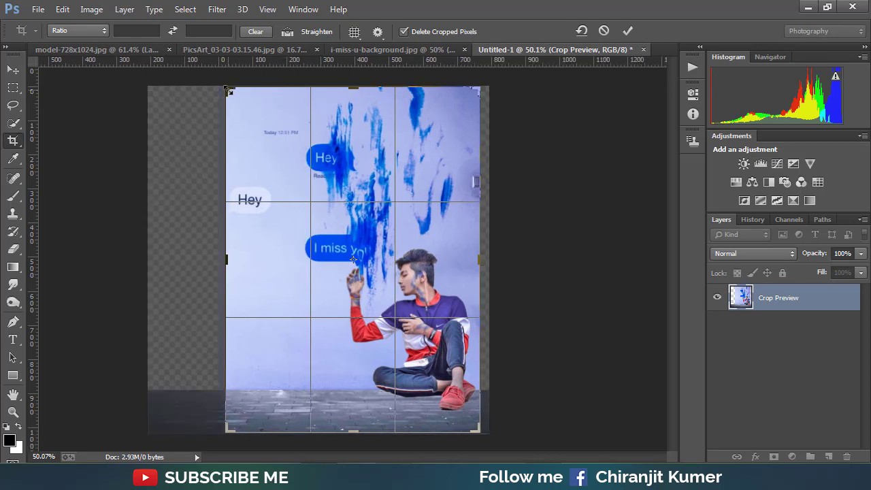
left_click(628, 30)
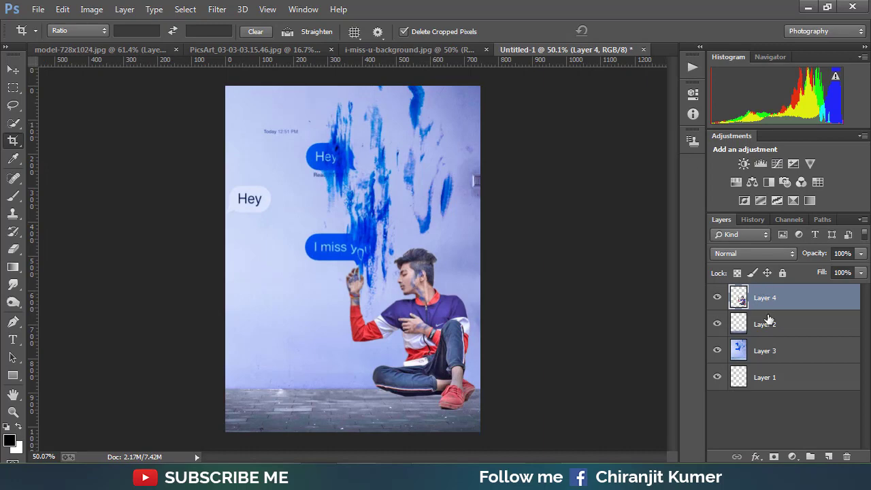
Step: Merge all visible layers into a single layer, keeping the full canvas as the crop area
right_click(822, 300)
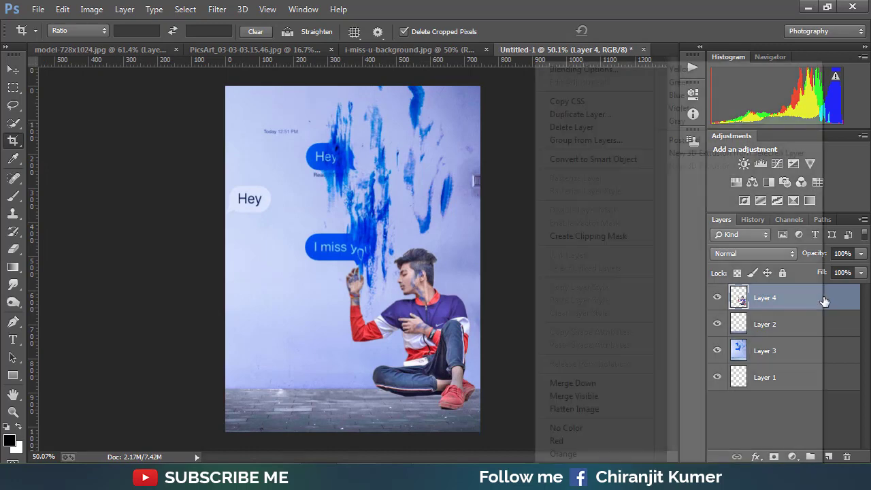
left_click(593, 395)
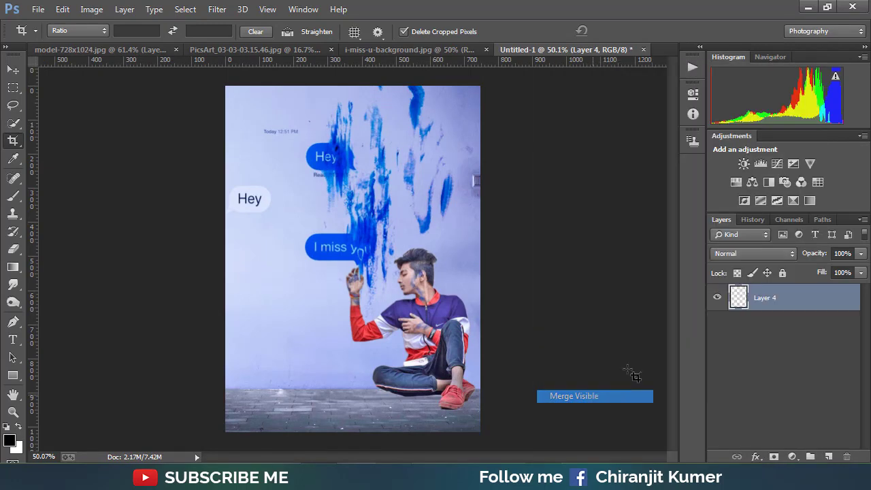
left_click(334, 183)
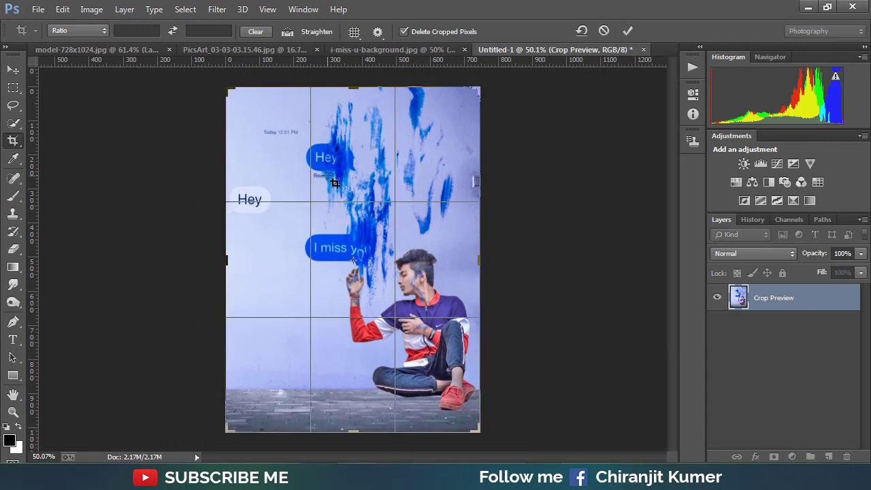
left_click(627, 31)
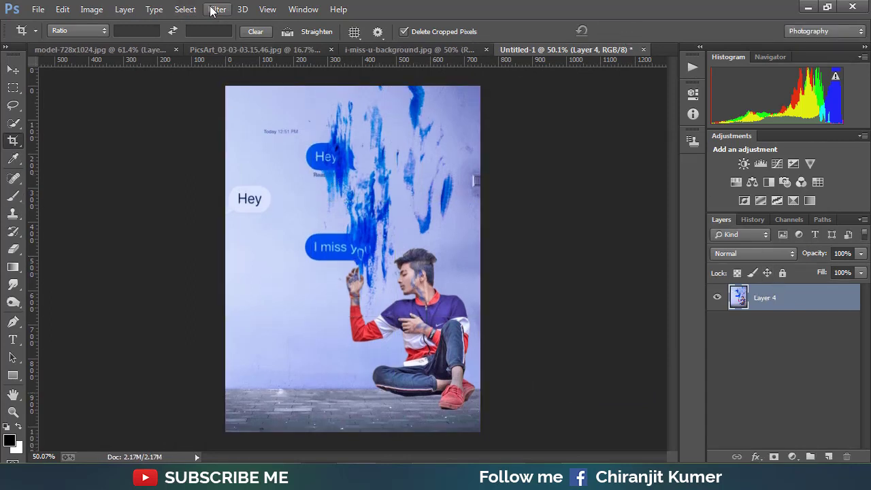
Step: Grade the merged image in Camera Raw with Exposure +0.05, Contrast +8 and Temperature -16
left_click(217, 9)
left_click(251, 89)
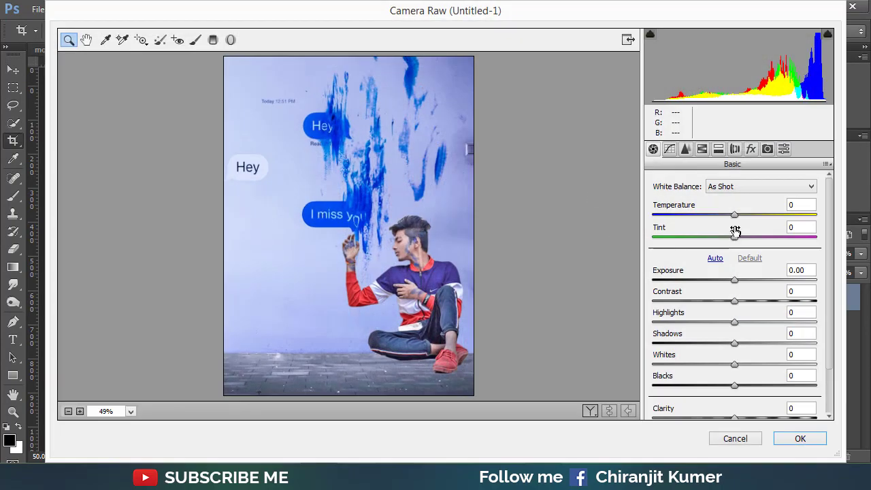
left_click(734, 282)
left_click_drag(734, 281, 741, 303)
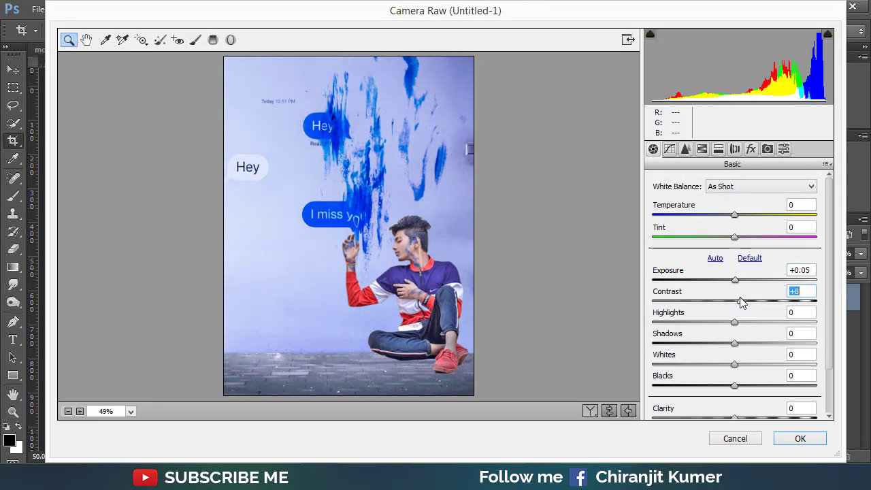
left_click_drag(735, 214, 721, 213)
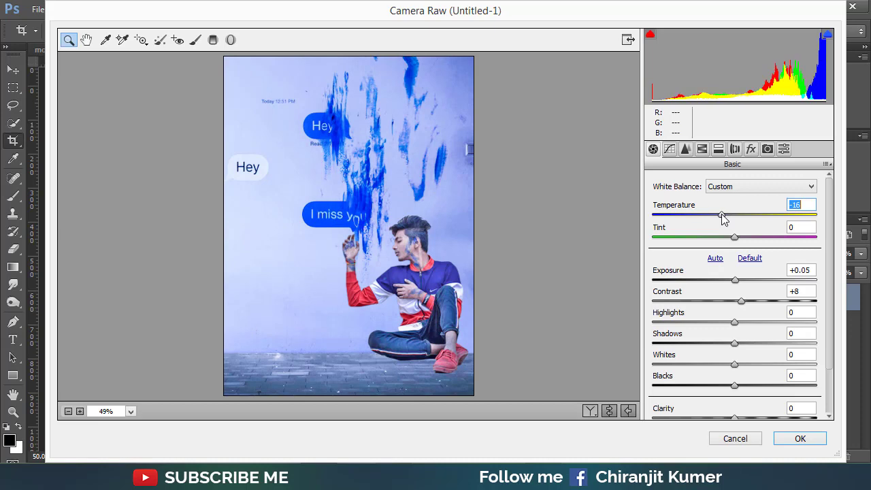
Step: Add a post-crop vignette with Amount -14 and Roundness +18, and apply the Camera Raw adjustments
left_click(752, 150)
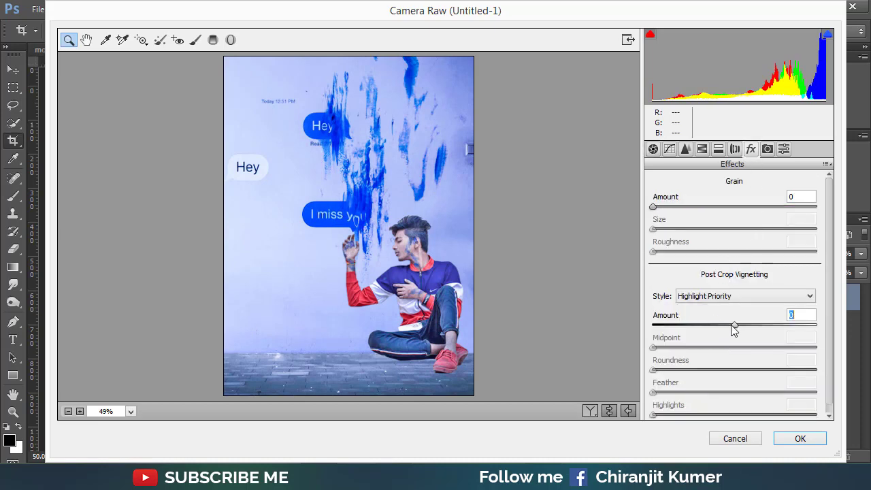
left_click_drag(734, 329, 726, 329)
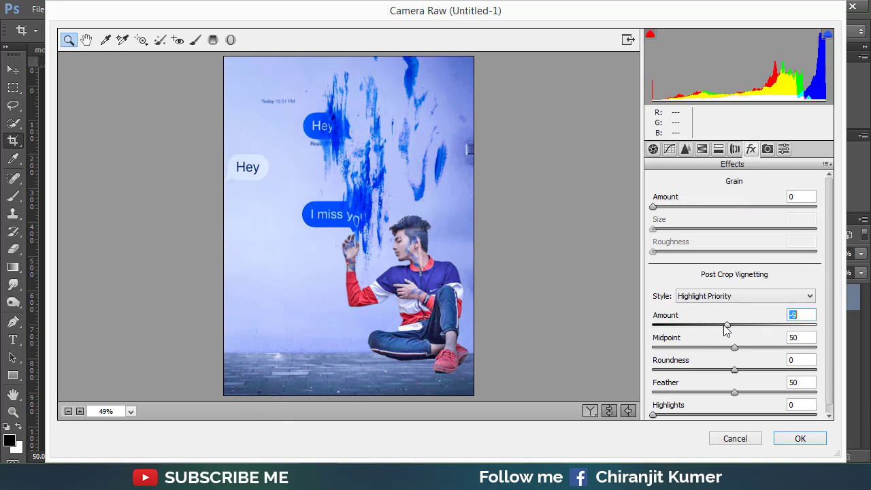
left_click(735, 349)
mouse_move(735, 373)
left_mouse_down()
mouse_move(722, 371)
mouse_move(749, 373)
left_mouse_up()
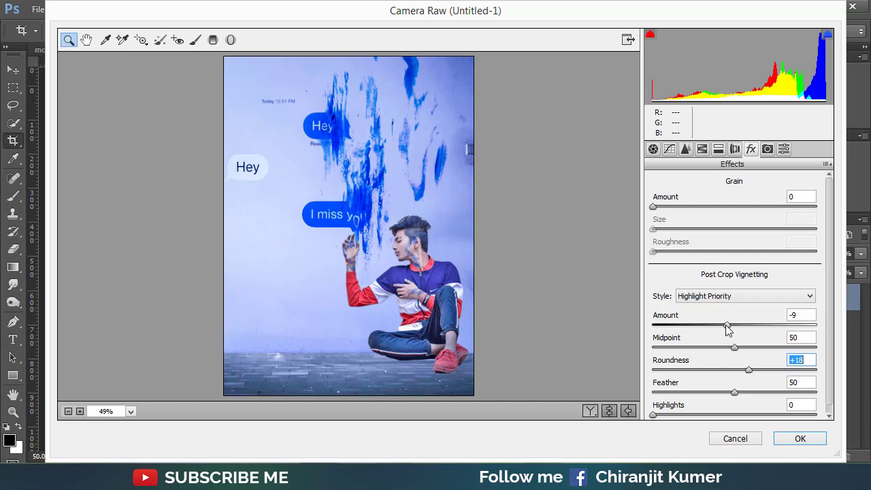
left_click_drag(727, 325, 720, 325)
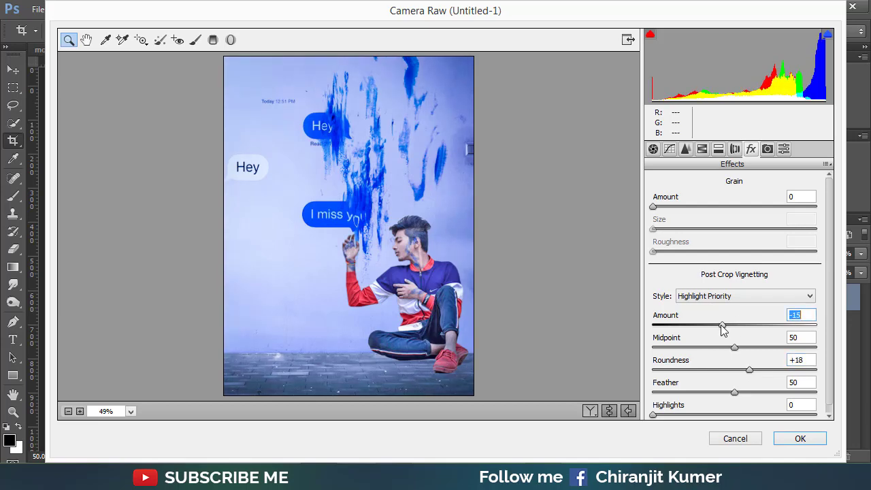
left_click(800, 438)
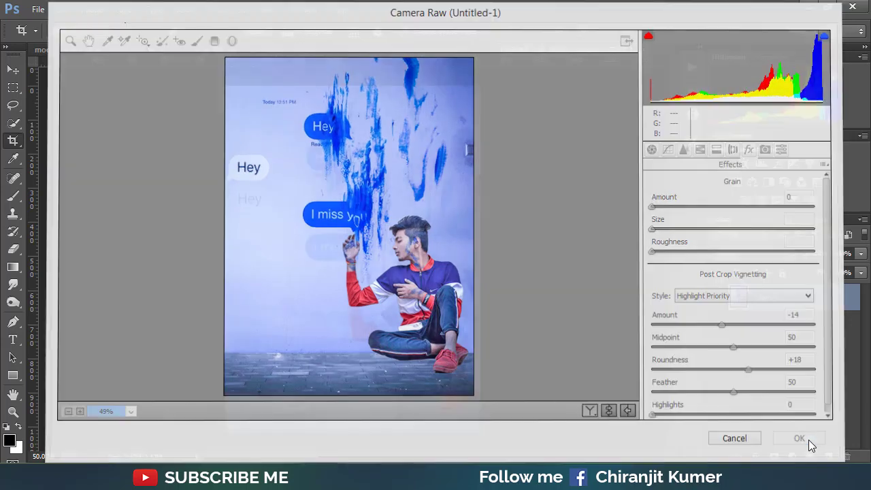